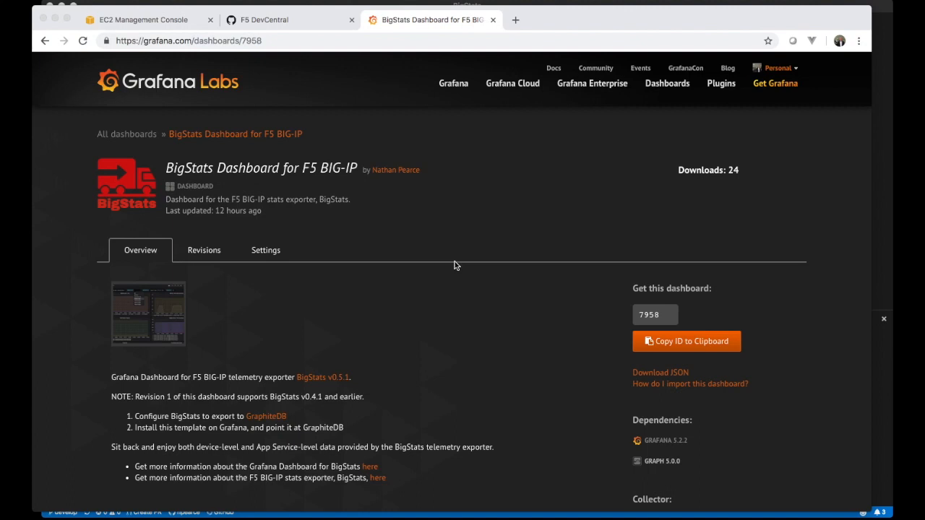
- Show the EC2 instance list with the DockerHost-BigStats instance, and switch to Terminal to list the host's home directory
{"action": "left_click", "coordinate": [148, 21]}
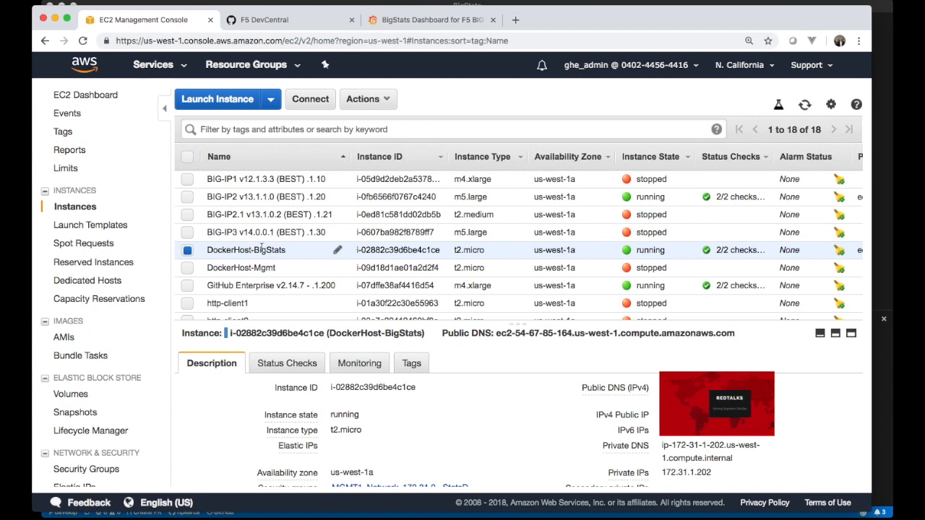
{"action": "key", "text": "super+Tab"}
{"action": "key", "text": "super+Tab"}
{"action": "key", "text": "super+Tab"}
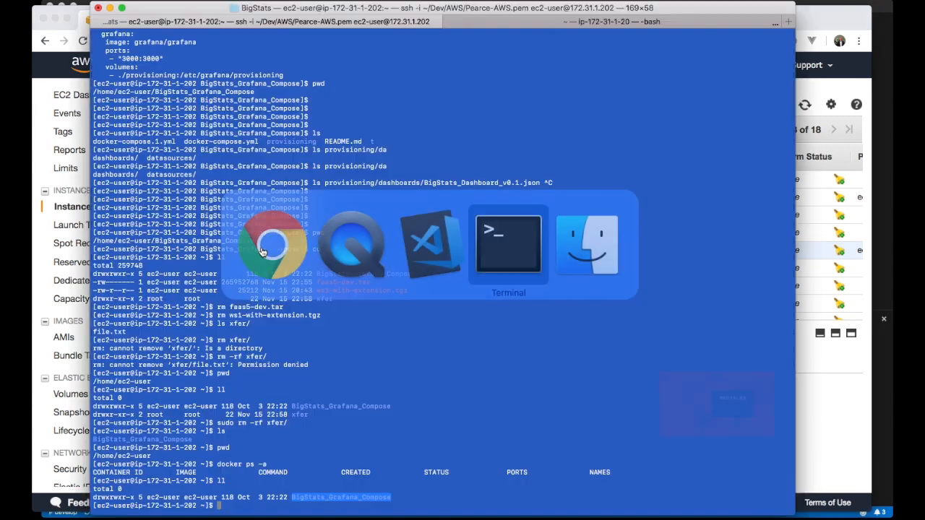
{"action": "left_click", "coordinate": [313, 489]}
{"action": "type", "text": "ll"}
{"action": "key", "text": "Return"}
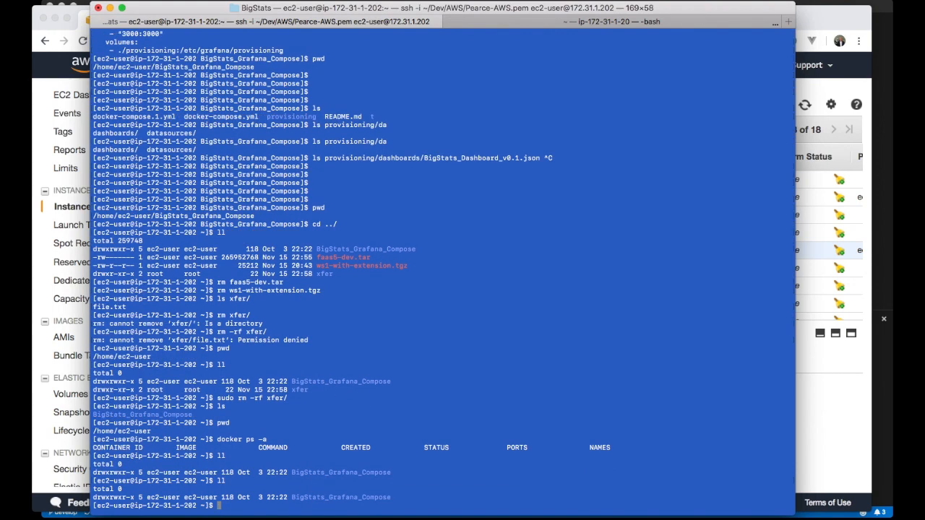
- Change into the BigStats_Grafana_Compose directory on the Docker host
{"action": "left_click_drag", "start_coordinate": [293, 497], "coordinate": [390, 498]}
{"action": "left_click", "coordinate": [391, 498]}
{"action": "type", "text": "cd B"}
{"action": "key", "text": "Tab"}
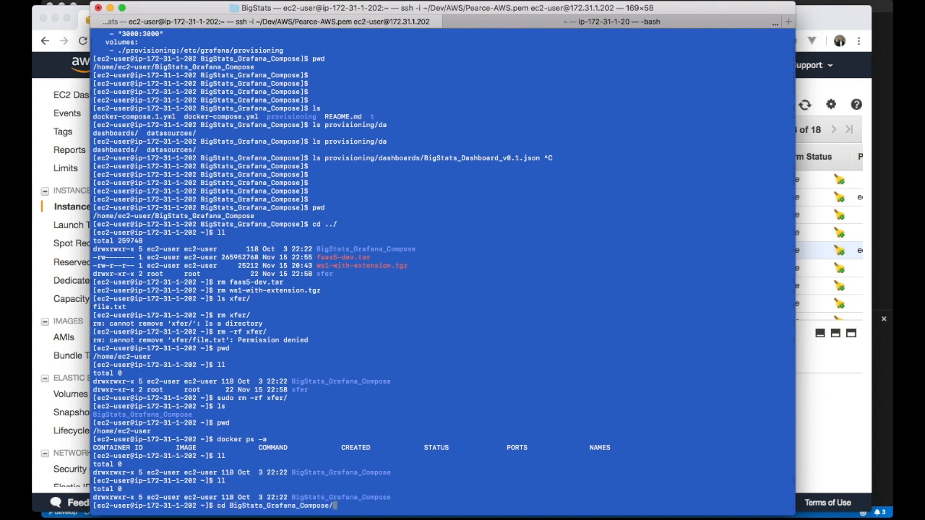
{"action": "key", "text": "Return"}
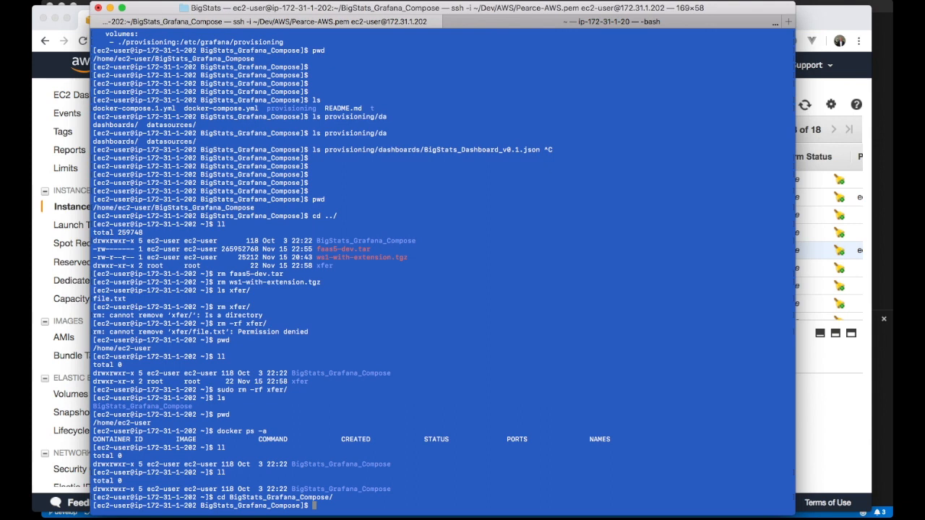
- Print the contents of docker-compose.yml in the terminal to review the graphite-statsd and grafana services
{"action": "type", "text": "cat"}
{"action": "key", "text": "Tab"}
{"action": "key", "text": "Tab"}
{"action": "type", "text": "doc"}
{"action": "key", "text": "Tab"}
{"action": "type", "text": "y"}
{"action": "key", "text": "Tab"}
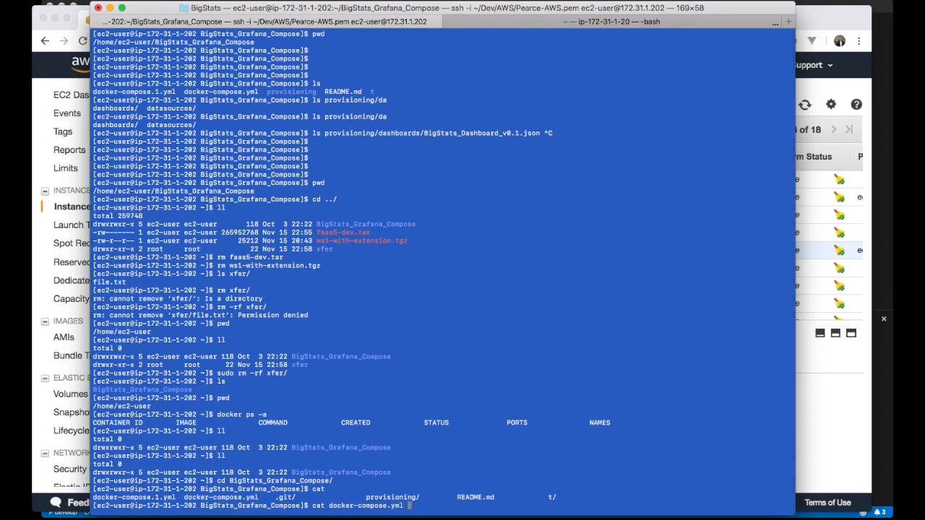
{"action": "key", "text": "Return"}
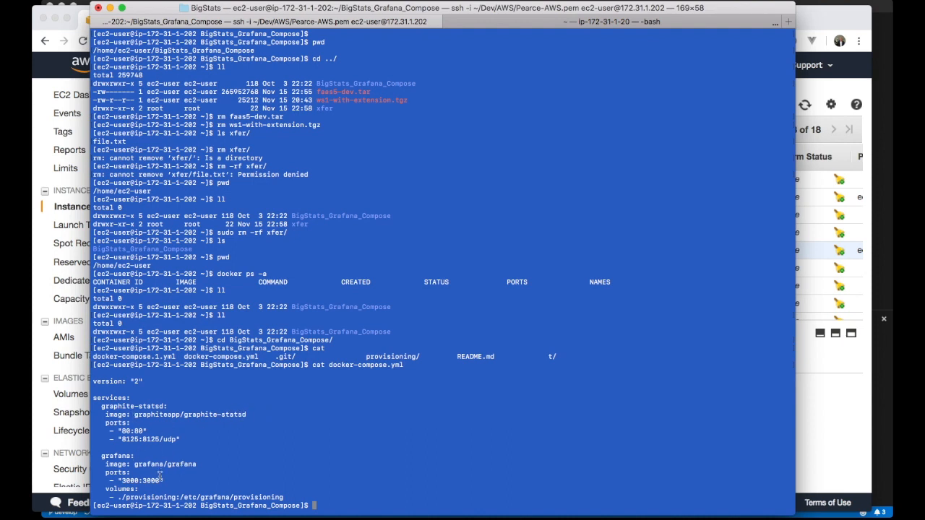
{"action": "key", "text": "Return"}
{"action": "key", "text": "Return"}
{"action": "key", "text": "Return"}
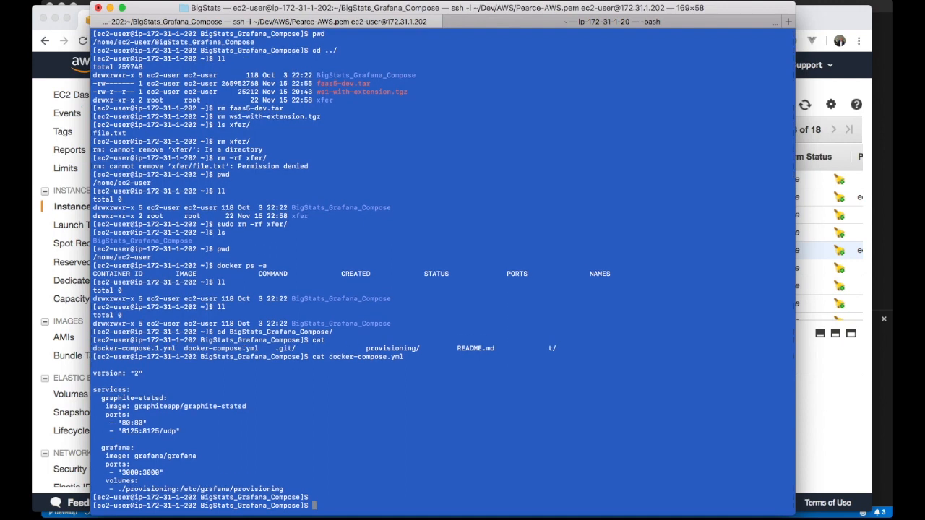
- Switch to Chrome, search F5 DevCentral's GitHub repositories for BigStats, and open the BigStats_Grafana_Compose repository
{"action": "type", "text": "docker"}
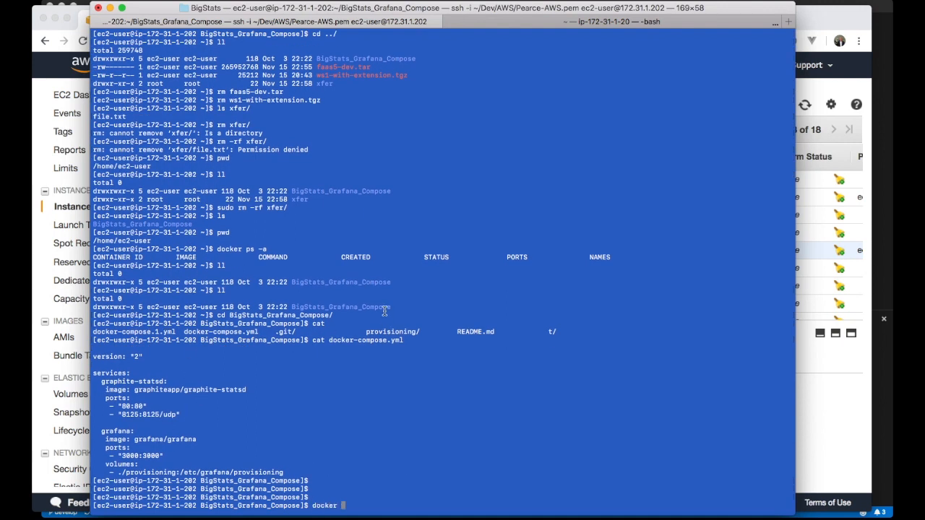
{"action": "key", "text": "super+Tab"}
{"action": "key", "text": "super+Tab"}
{"action": "key", "text": "super+shift+Tab"}
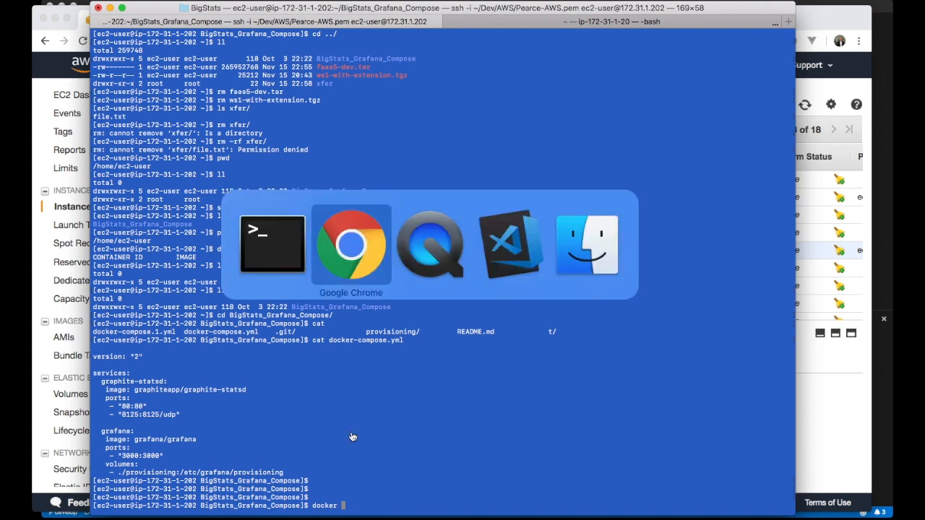
{"action": "left_click", "coordinate": [296, 23]}
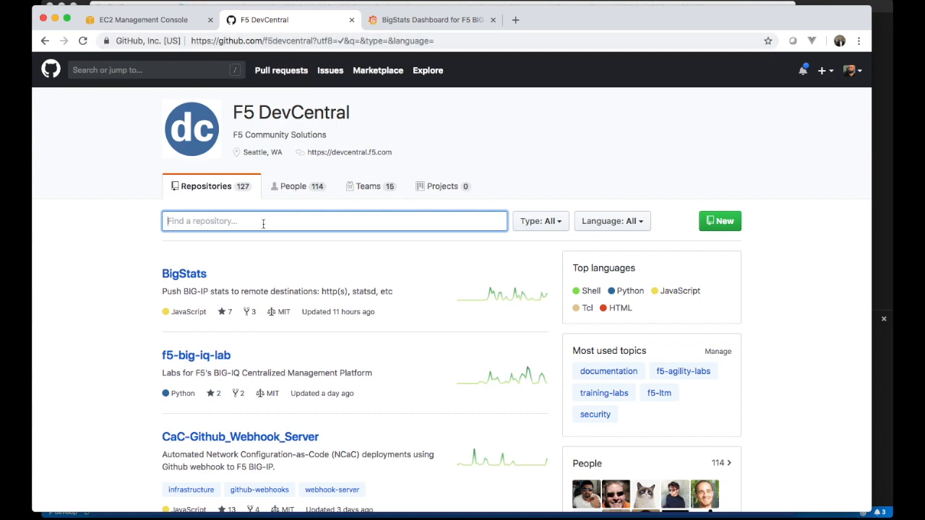
{"action": "type", "text": "BigStats"}
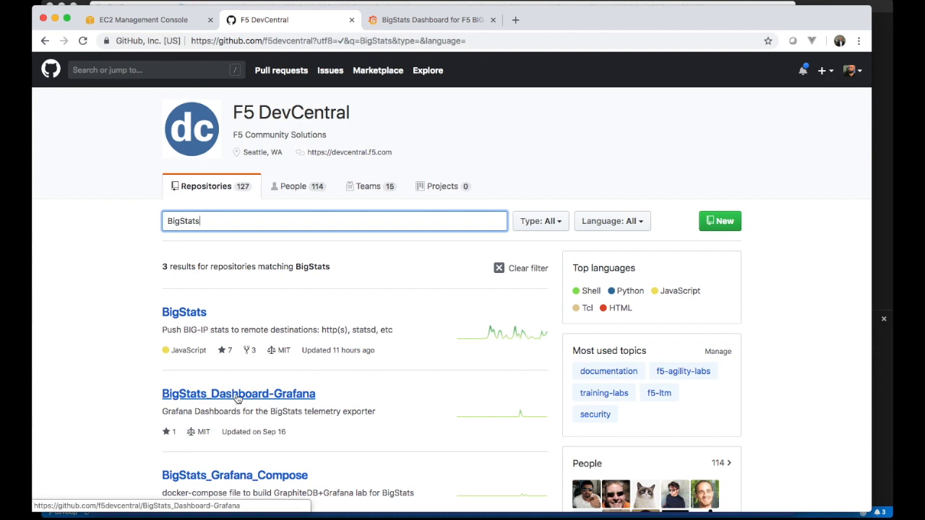
{"action": "scroll", "coordinate": [203, 480], "scroll_direction": "down", "scroll_amount": 1}
{"action": "scroll", "coordinate": [203, 480], "scroll_direction": "down", "scroll_amount": 2}
{"action": "left_click", "coordinate": [236, 433]}
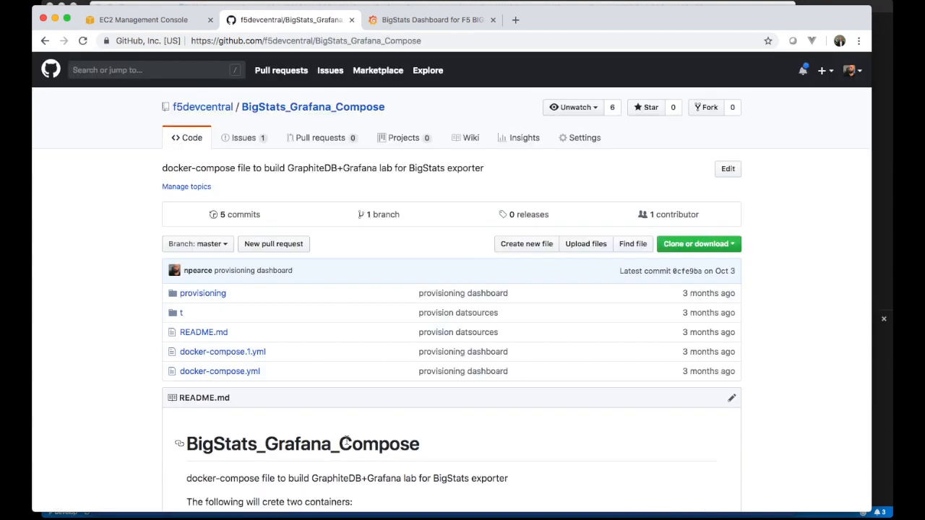
{"action": "scroll", "coordinate": [347, 442], "scroll_direction": "down", "scroll_amount": 1}
- Switch to Terminal and start the containers in detached mode with docker-compose up -d
{"action": "key", "text": "super+Tab"}
{"action": "type", "text": "docker-c"}
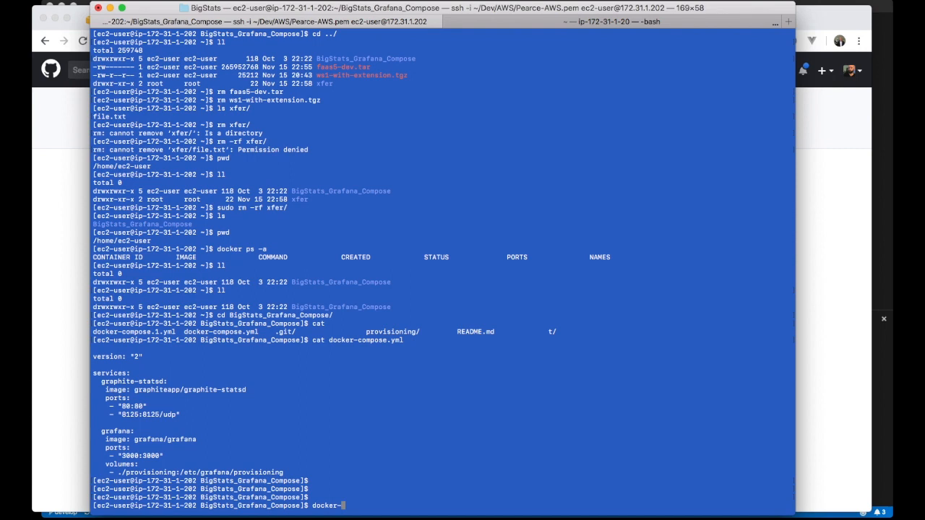
{"action": "type", "text": "ompose up -d"}
{"action": "key", "text": "Return"}
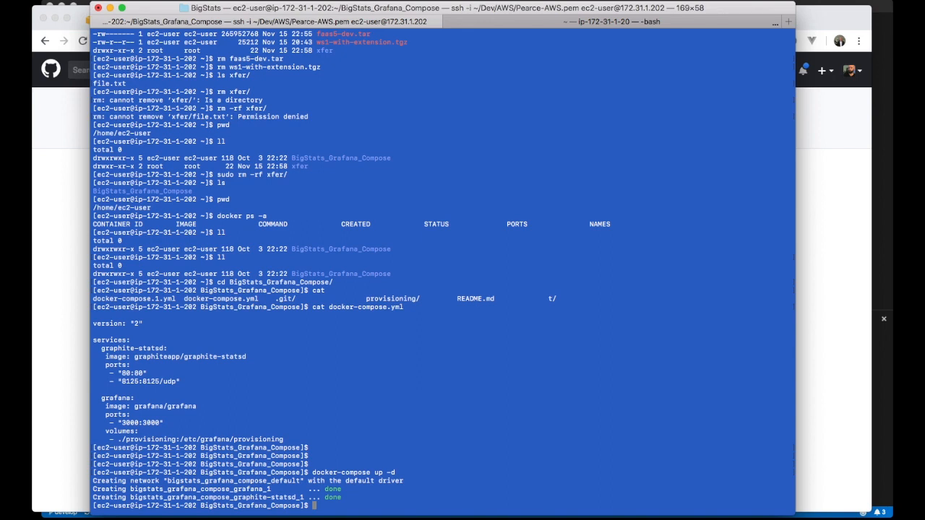
- Switch to Postman and dismiss its Create New window
{"action": "key", "text": "super+Tab"}
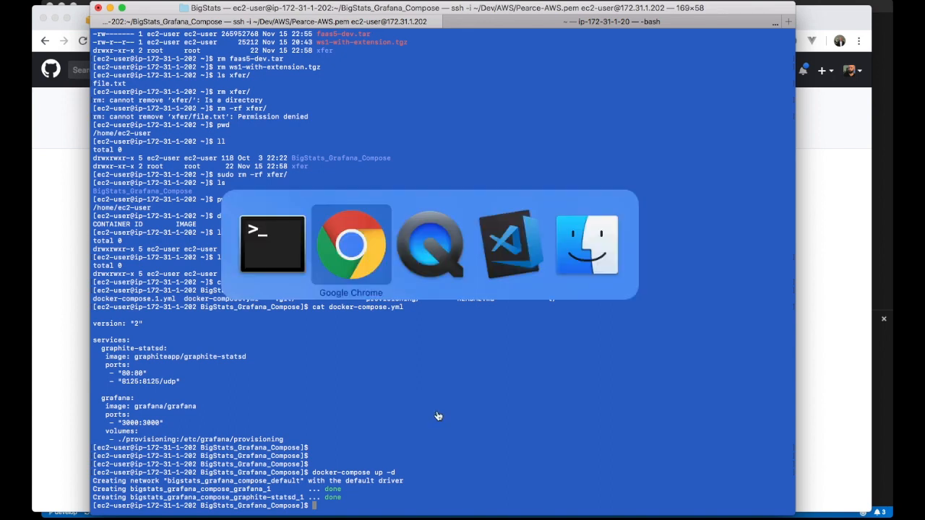
{"action": "key", "text": "super+shift+Tab"}
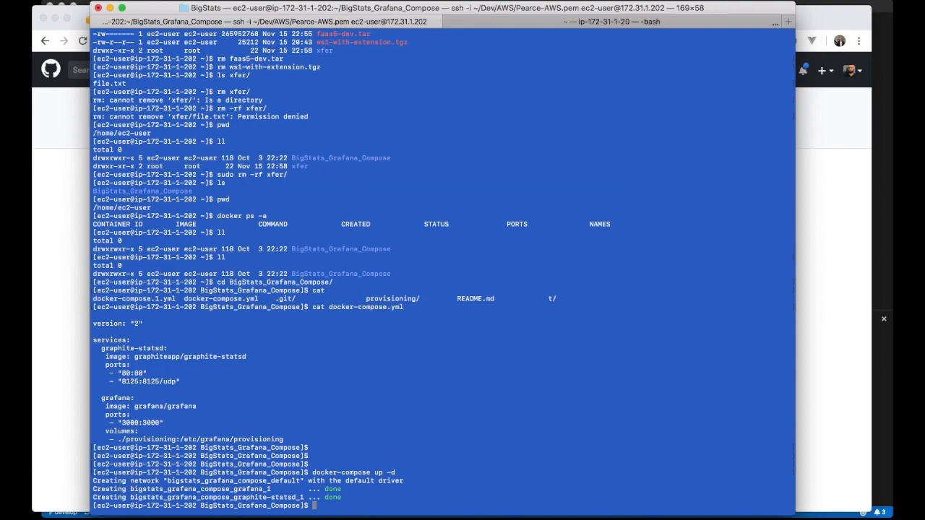
{"action": "key", "text": "F4"}
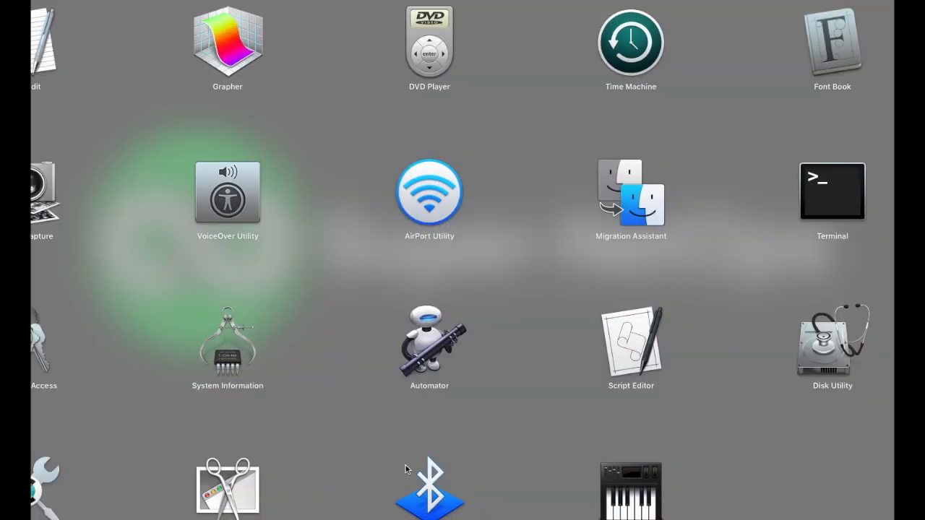
{"action": "key", "text": "Escape"}
{"action": "key", "text": "Escape"}
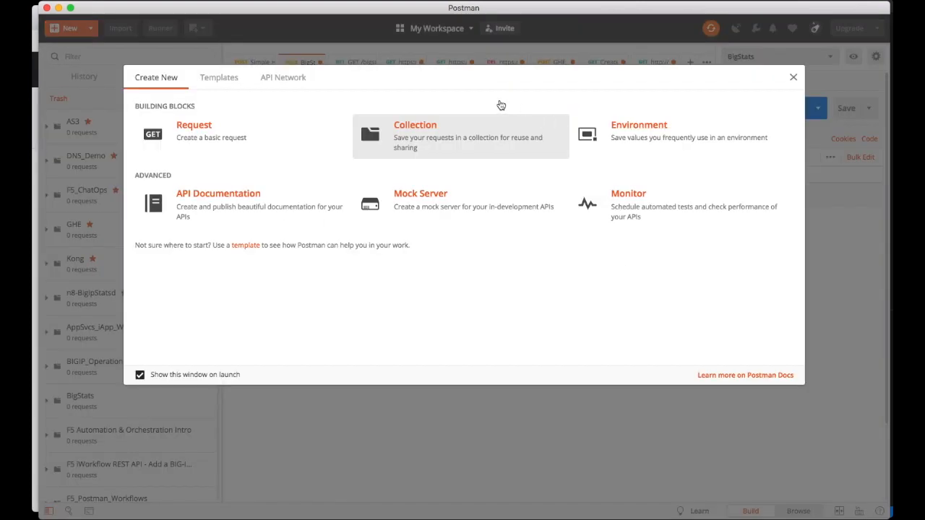
{"action": "left_click", "coordinate": [793, 79]}
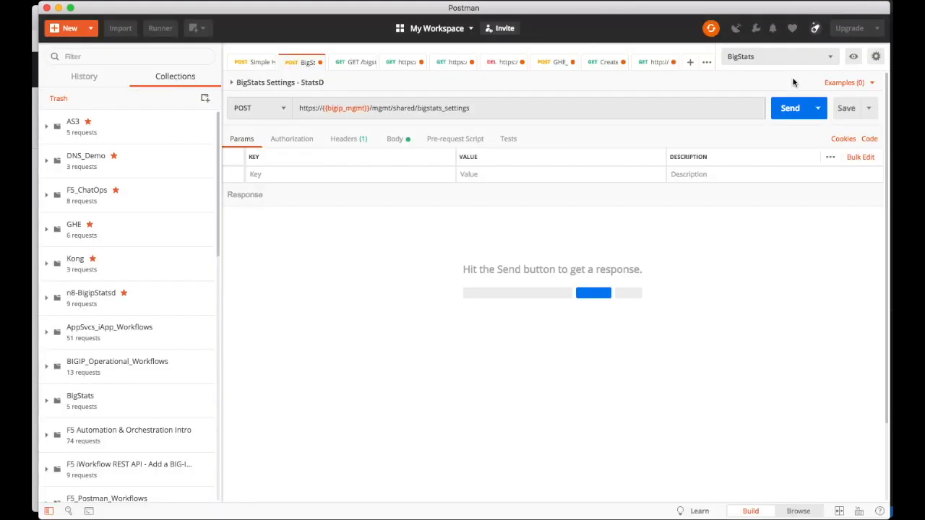
- Show the JSON body of the BigStats Settings - StatsD request and examine its destination and enabled settings
{"action": "left_click", "coordinate": [391, 142]}
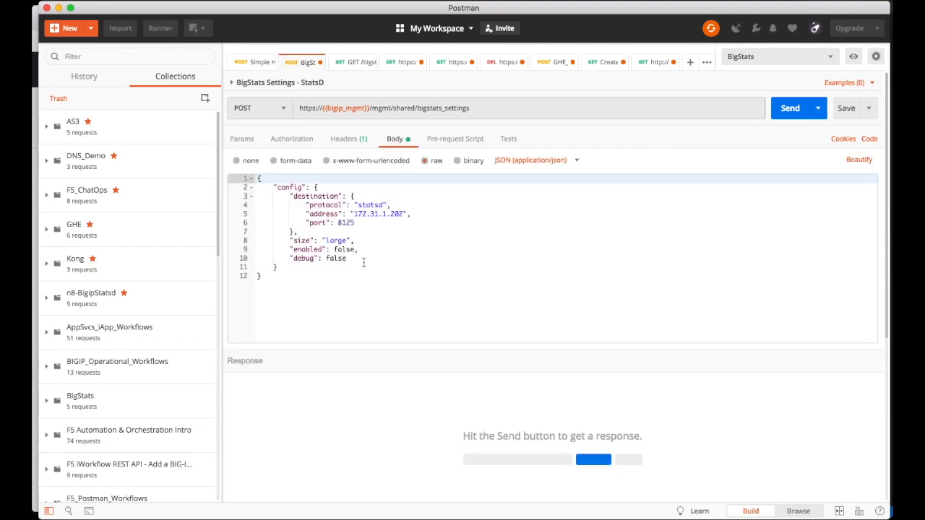
{"action": "left_click", "coordinate": [397, 251]}
{"action": "left_click", "coordinate": [383, 206]}
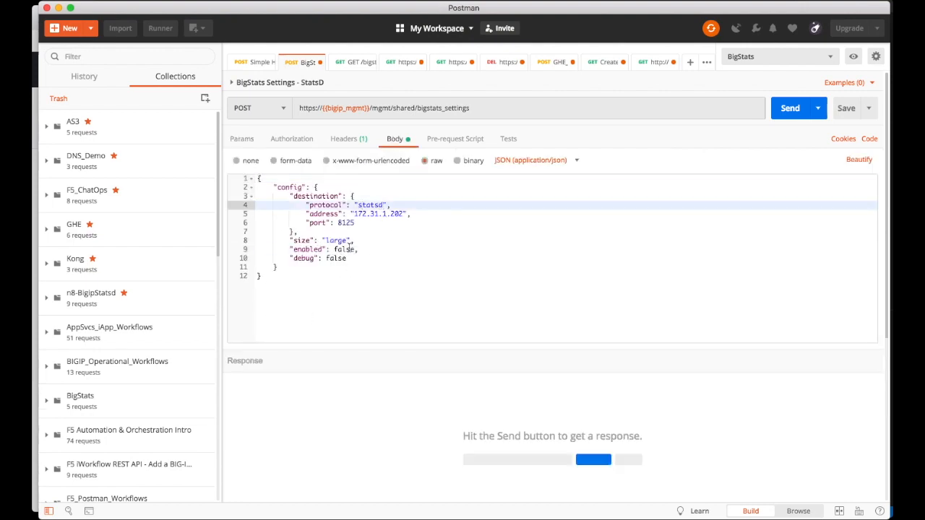
- Switch to Chrome, examine the BigStats repository's README and architecture diagrams, and return to the list of BigStats repositories
{"action": "key", "text": "super+Tab"}
{"action": "key", "text": "super+Tab"}
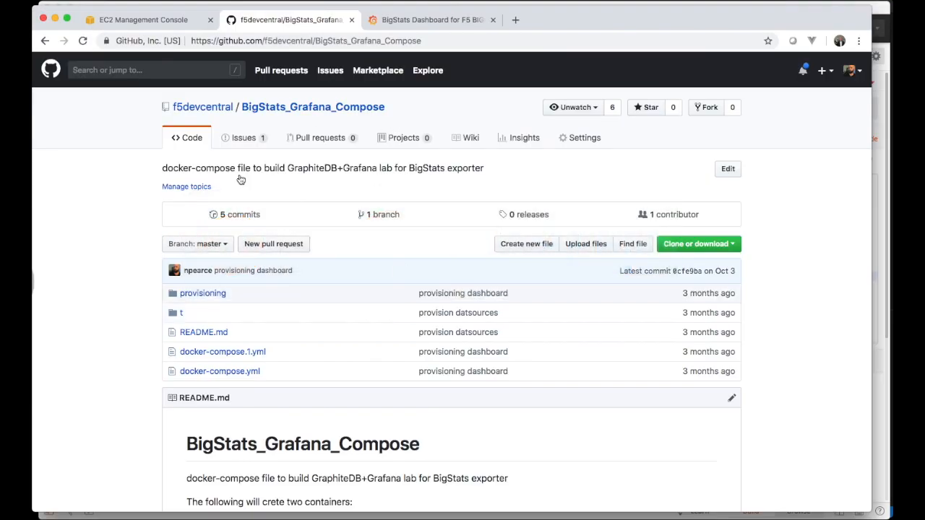
{"action": "key", "text": "super+r"}
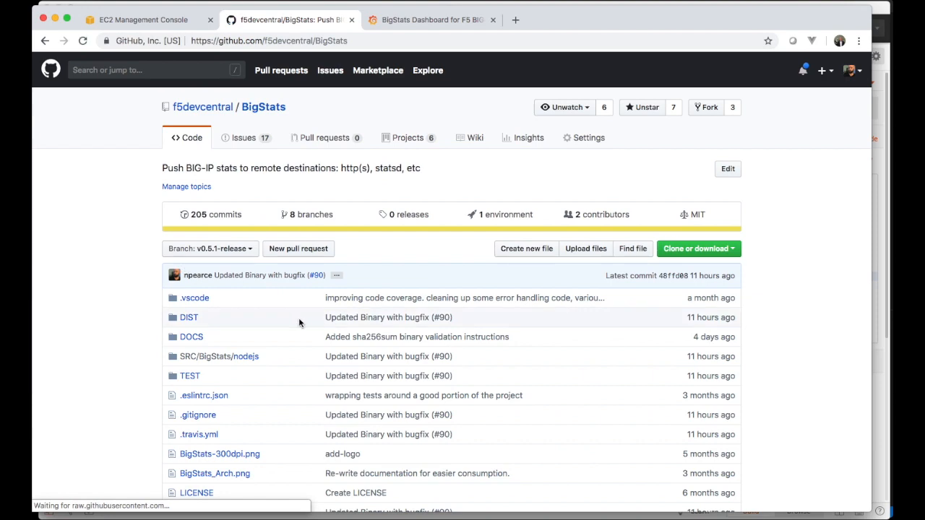
{"action": "scroll", "coordinate": [299, 318], "scroll_direction": "down", "scroll_amount": 2}
{"action": "scroll", "coordinate": [300, 322], "scroll_direction": "down", "scroll_amount": 15}
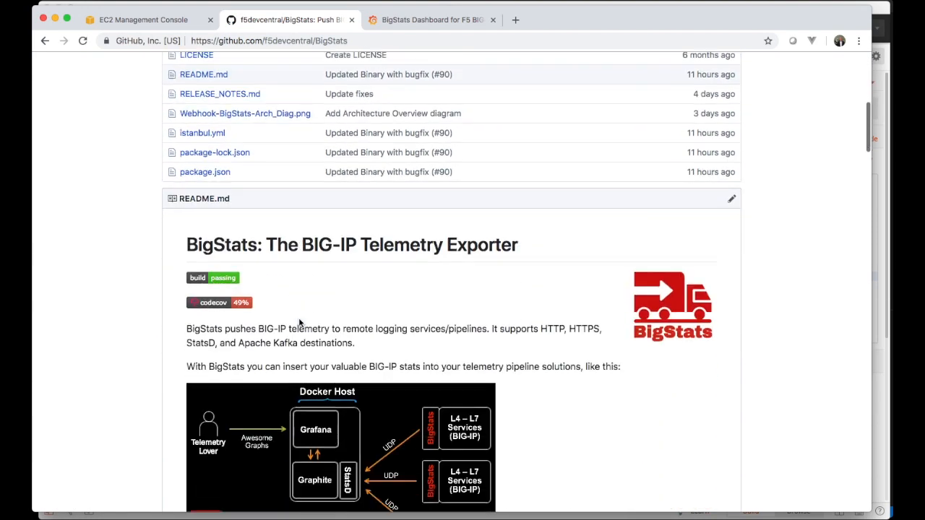
{"action": "scroll", "coordinate": [300, 322], "scroll_direction": "down", "scroll_amount": 9}
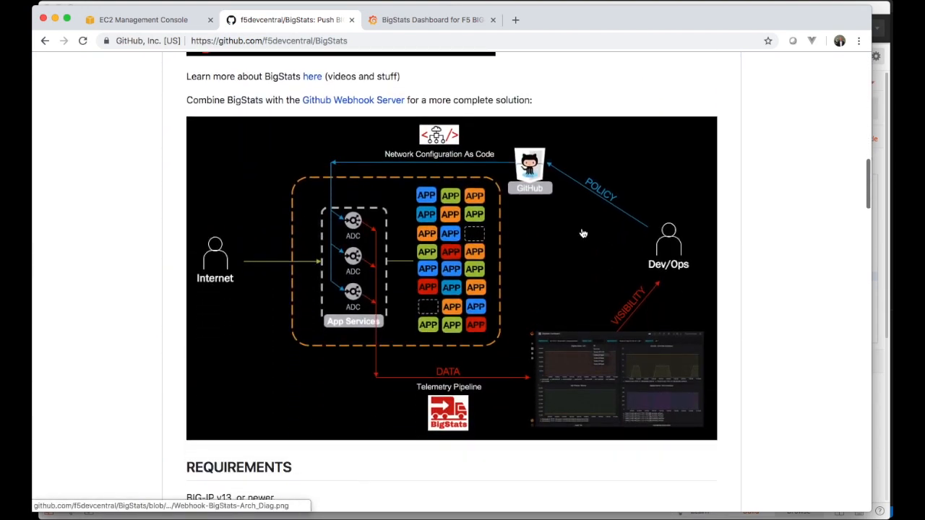
{"action": "scroll", "coordinate": [407, 450], "scroll_direction": "up", "scroll_amount": 2}
{"action": "scroll", "coordinate": [376, 227], "scroll_direction": "up", "scroll_amount": 12}
{"action": "scroll", "coordinate": [376, 227], "scroll_direction": "up", "scroll_amount": 10}
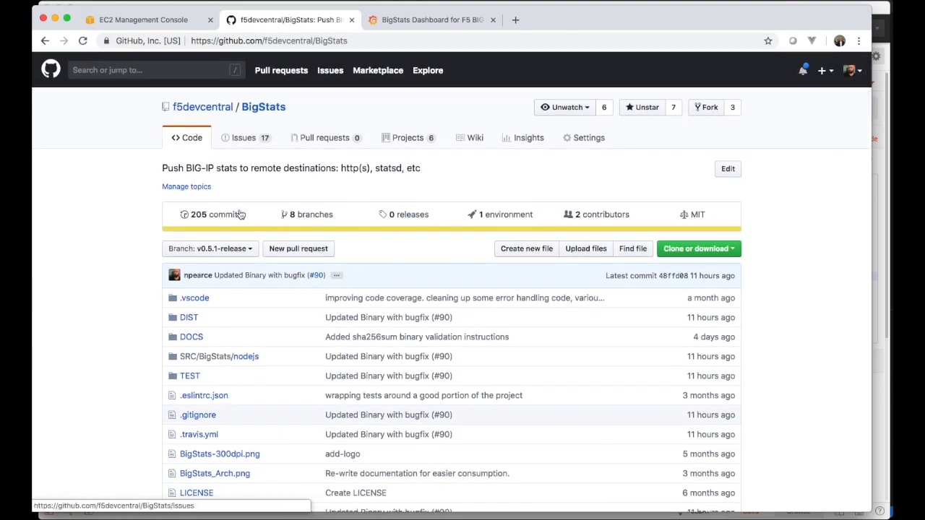
{"action": "scroll", "coordinate": [134, 254], "scroll_direction": "left", "scroll_amount": 5}
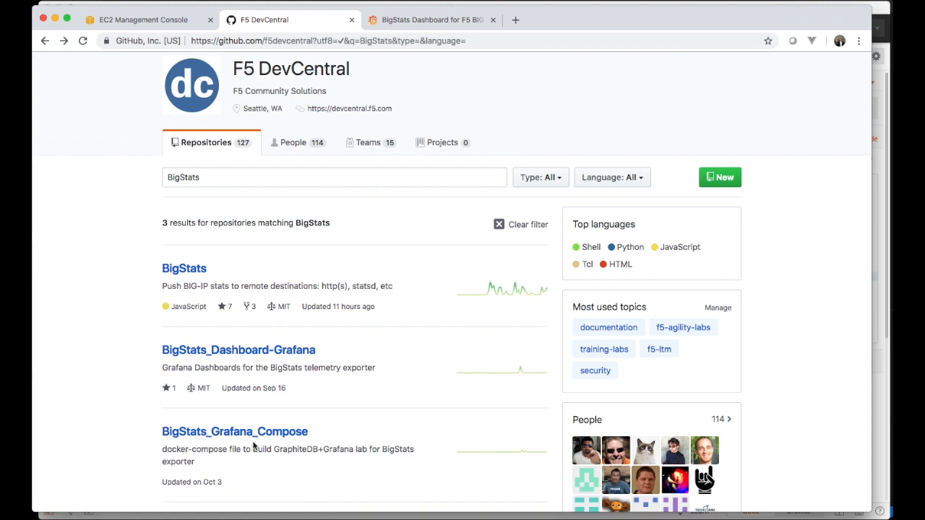
{"action": "scroll", "coordinate": [239, 441], "scroll_direction": "down", "scroll_amount": 3}
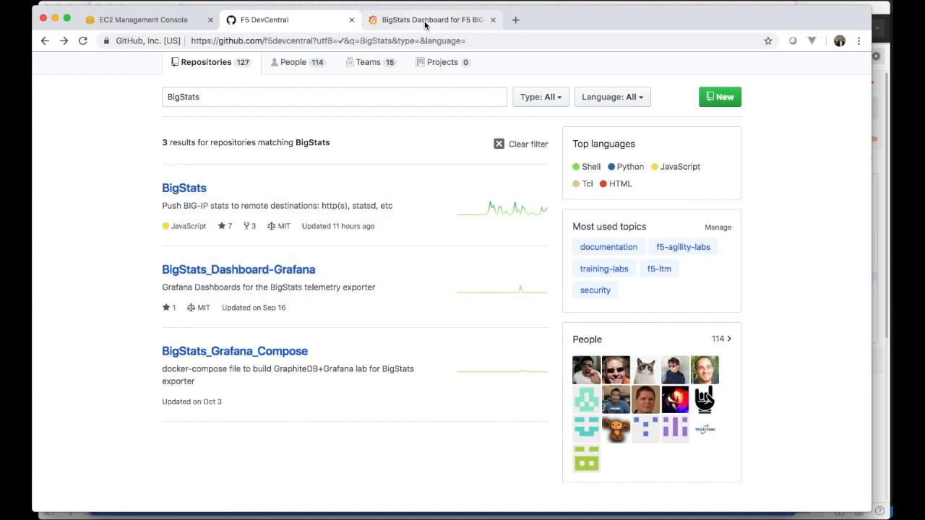
- Open the Graphite web interface at 172.31.1.202 in a new browser tab
{"action": "key", "text": "ctrl+t"}
{"action": "type", "text": "172.31.1.202"}
{"action": "key", "text": "Return"}
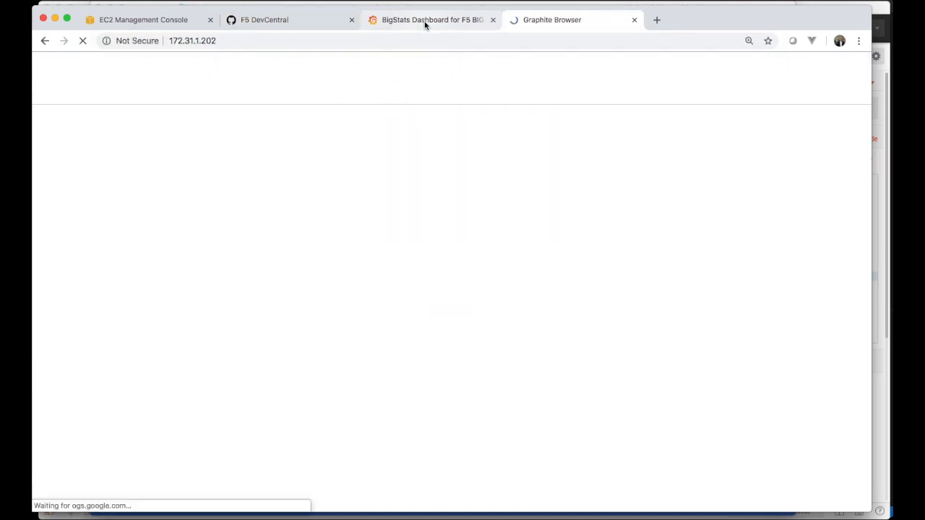
- Open Grafana at 172.31.1.202:3000 in another browser tab and log in with the prefilled admin credentials
{"action": "key", "text": "ctrl+t"}
{"action": "type", "text": "172.31.1.202:30"}
{"action": "key", "text": "Return"}
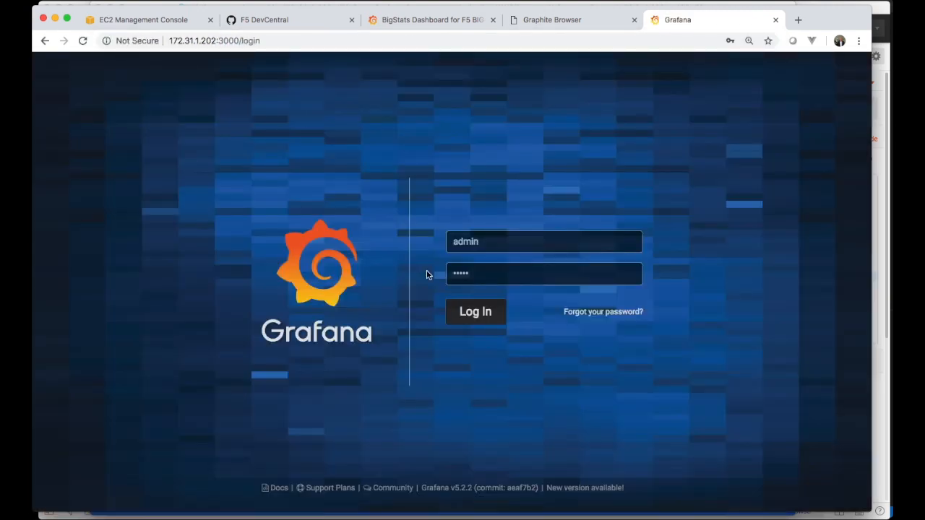
{"action": "left_click", "coordinate": [482, 312]}
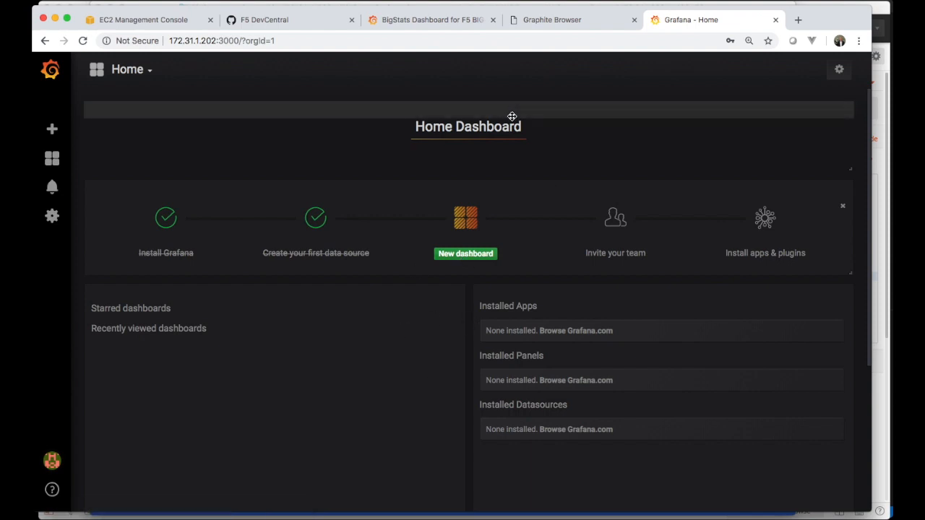
- Switch to Postman, send the BigStats Settings - StatsD POST request with enabled set to true, and review the response
{"action": "key", "text": "super+Tab"}
{"action": "key", "text": "super+Tab"}
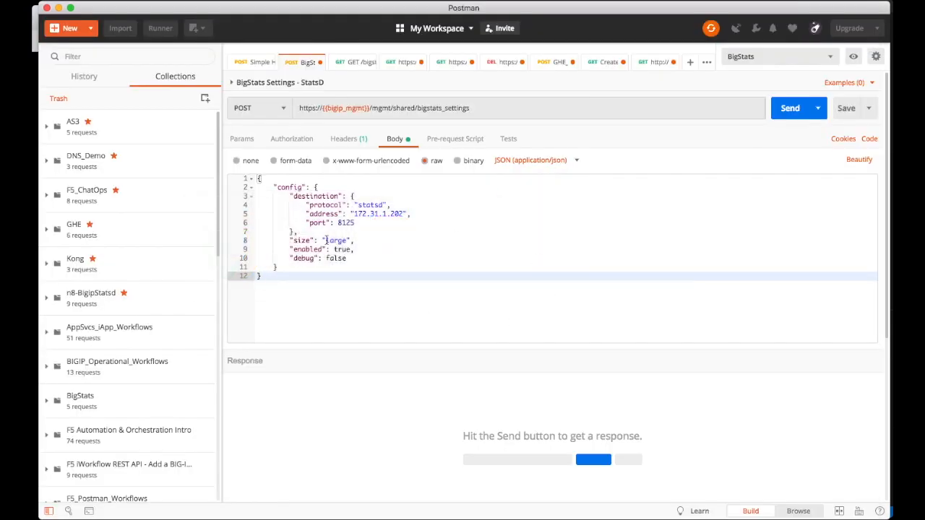
{"action": "left_click", "coordinate": [782, 108]}
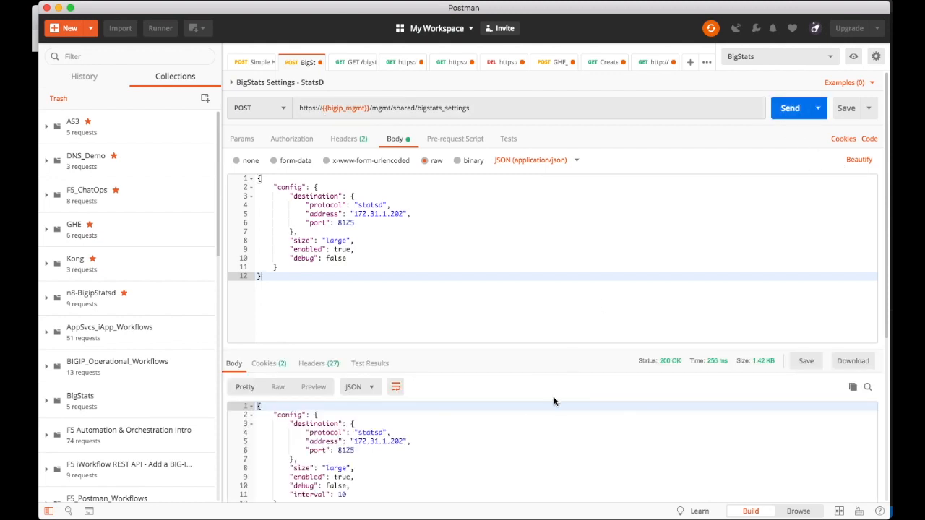
{"action": "scroll", "coordinate": [555, 400], "scroll_direction": "down", "scroll_amount": 3}
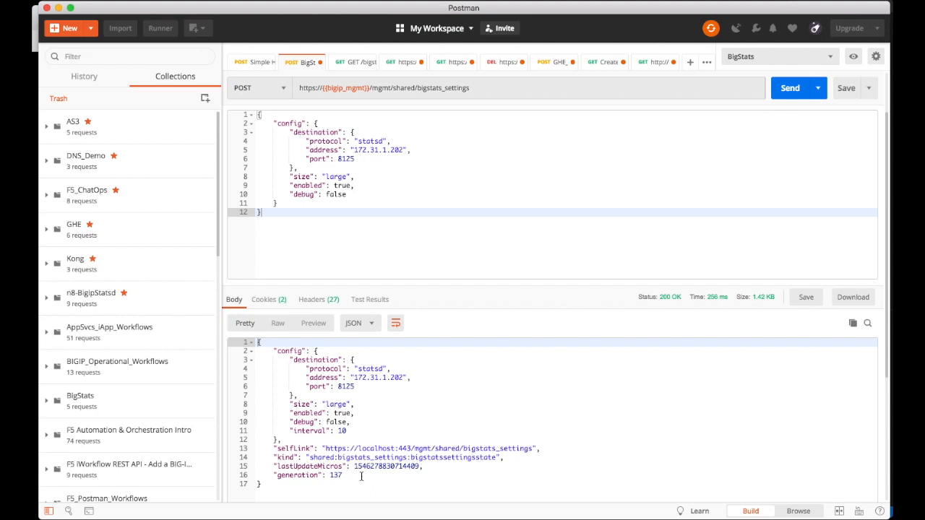
- Review the returned BigStats configuration, its interval setting, and the statsd destination protocol, address and port in the request body
{"action": "left_click_drag", "start_coordinate": [362, 476], "coordinate": [230, 307]}
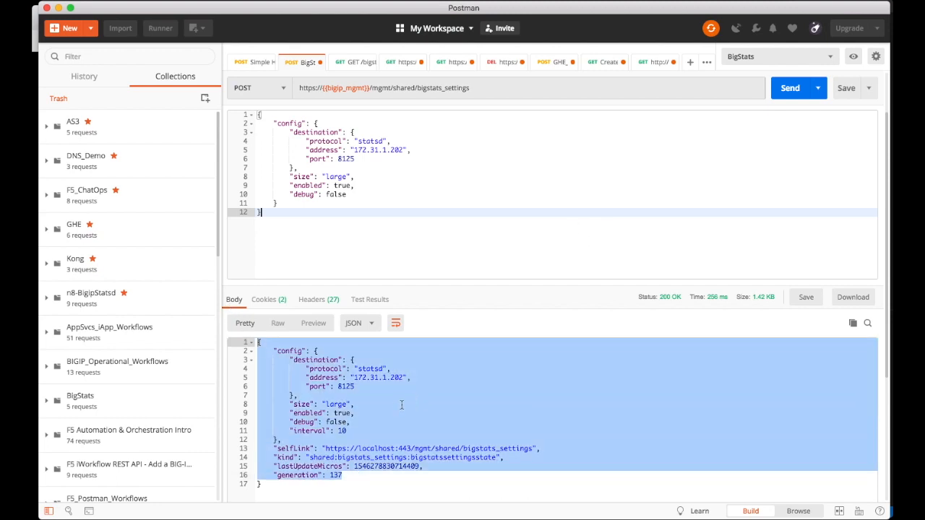
{"action": "left_click", "coordinate": [352, 432]}
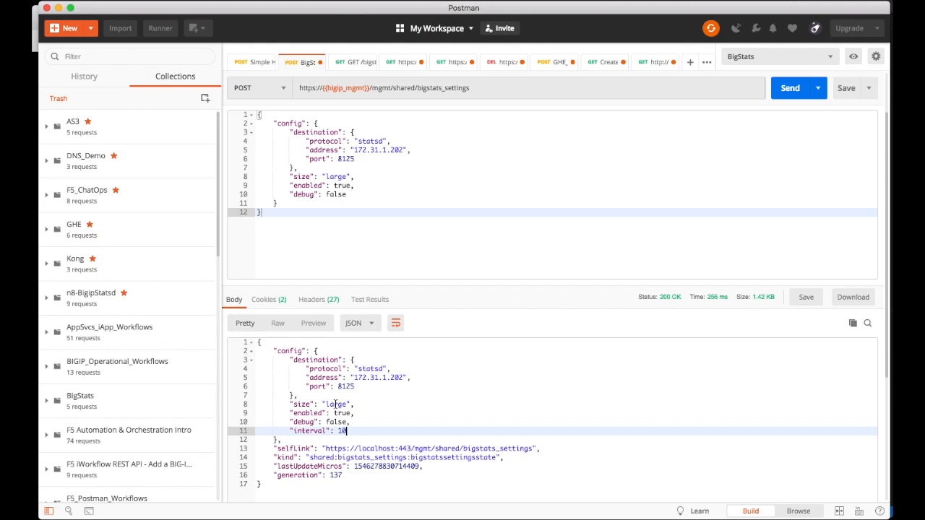
{"action": "left_click_drag", "start_coordinate": [387, 157], "coordinate": [259, 140]}
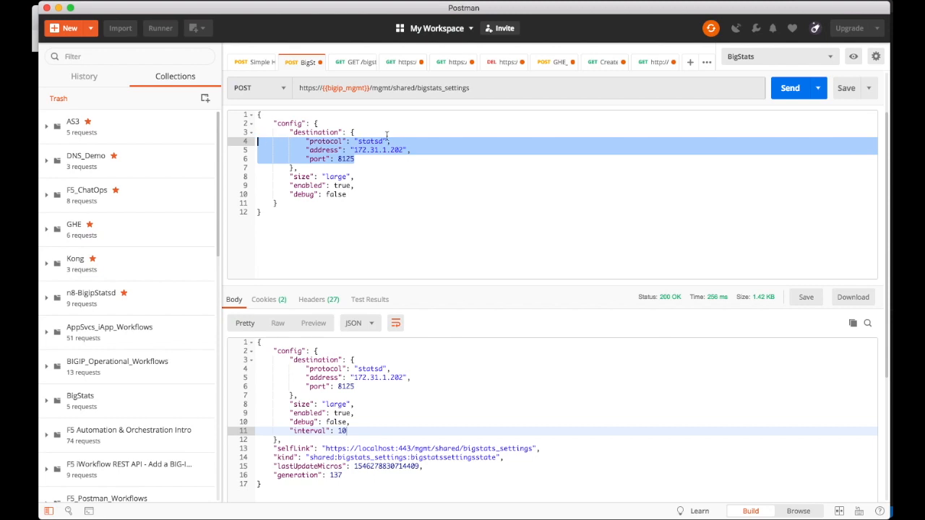
- Switch to Graphite in Chrome, refresh the metrics tree, and examine the device's Common tenant services under stats > gauges, collapsing the stats branch when done
{"action": "key", "text": "super+Tab"}
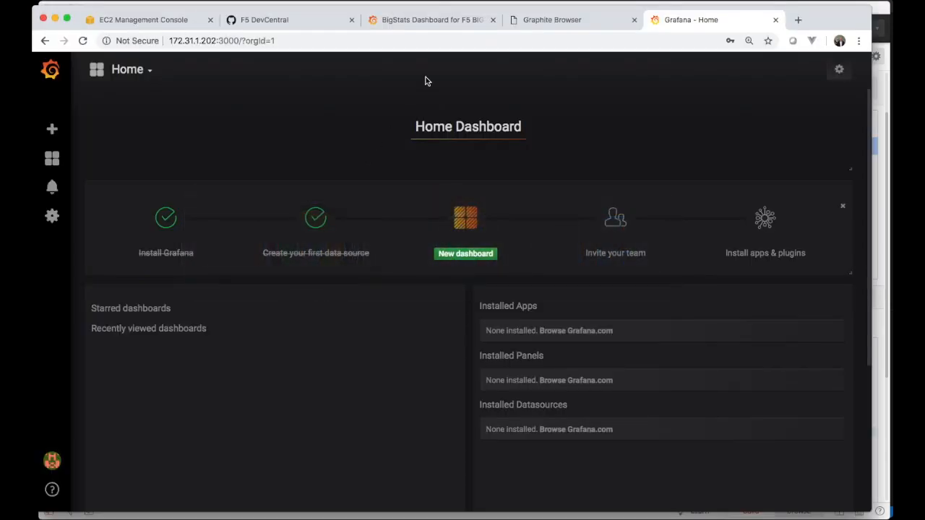
{"action": "left_click", "coordinate": [543, 19]}
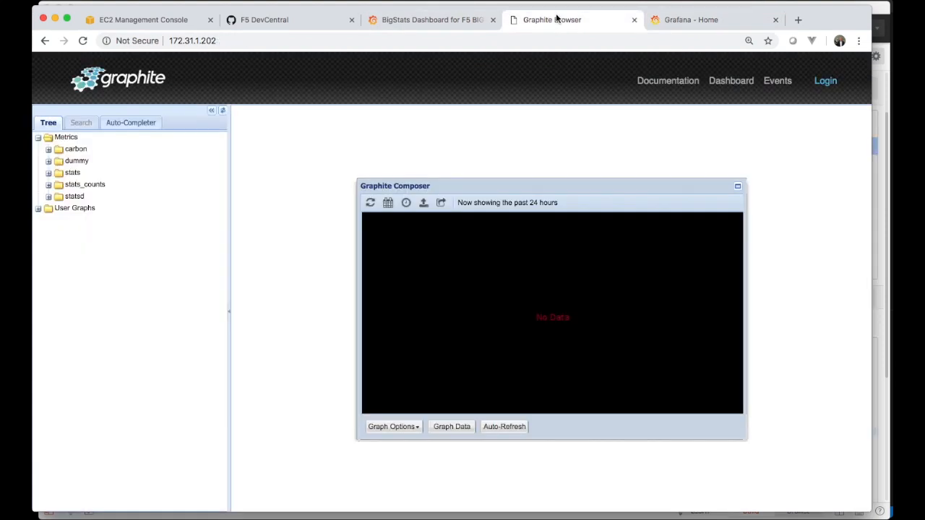
{"action": "left_click", "coordinate": [223, 112]}
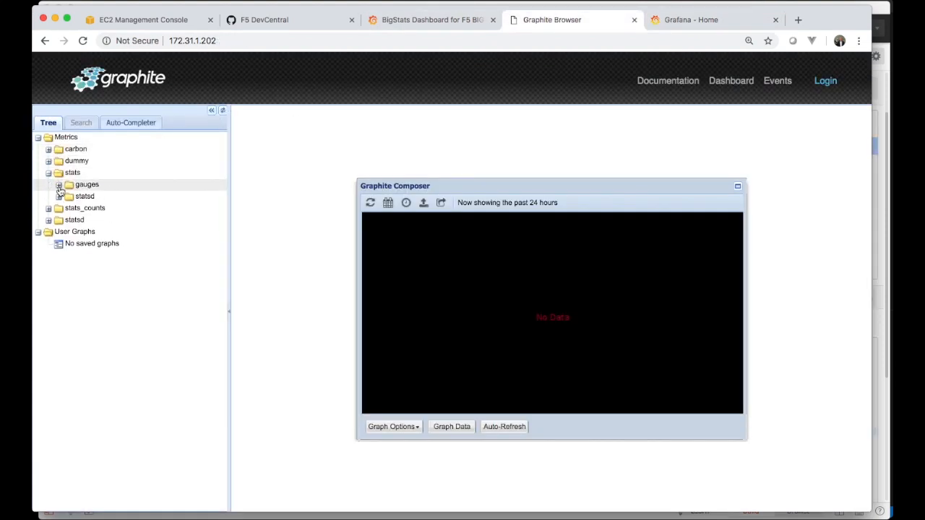
{"action": "left_click", "coordinate": [59, 186]}
{"action": "left_click", "coordinate": [69, 196]}
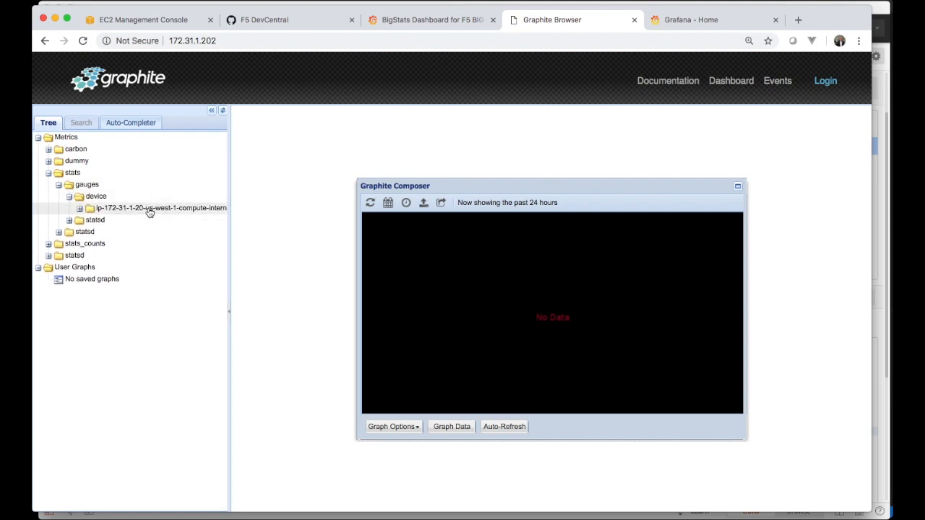
{"action": "left_click", "coordinate": [79, 209]}
{"action": "left_click", "coordinate": [89, 232]}
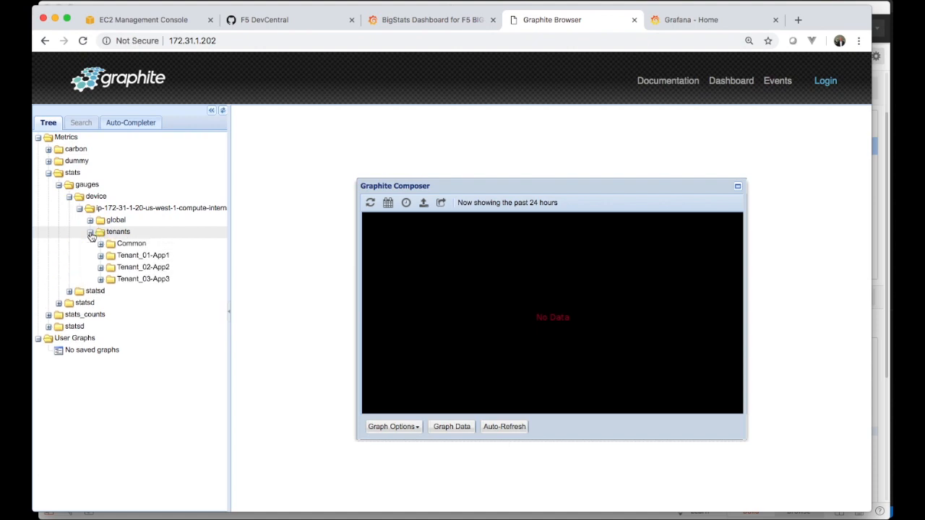
{"action": "left_click", "coordinate": [101, 244]}
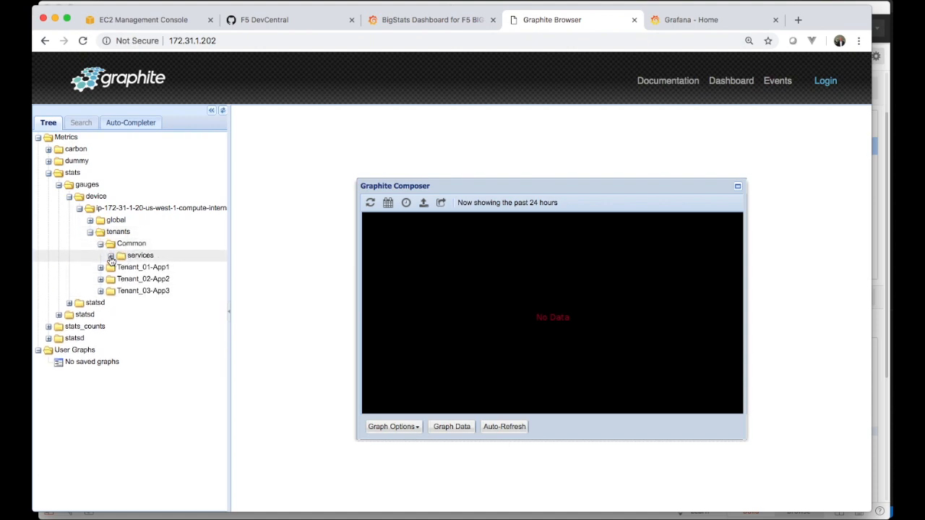
{"action": "left_click", "coordinate": [110, 256]}
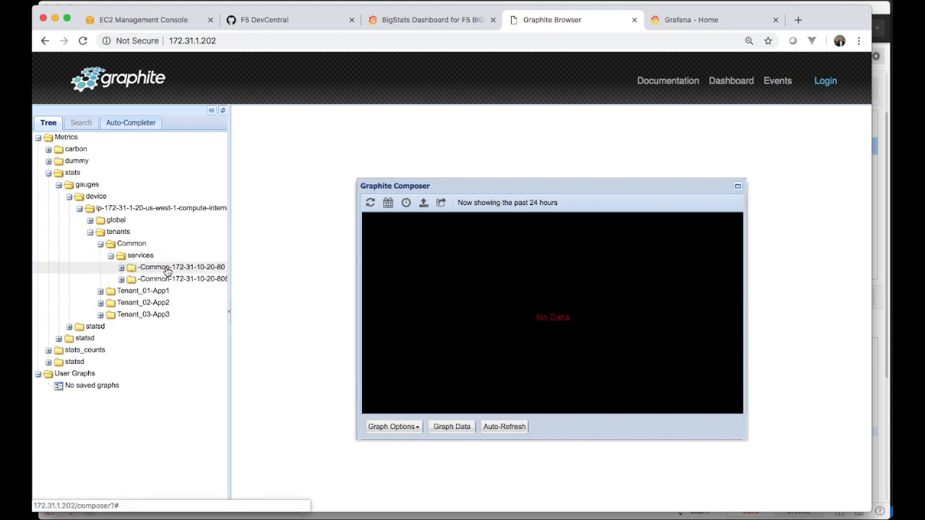
{"action": "left_click", "coordinate": [151, 270]}
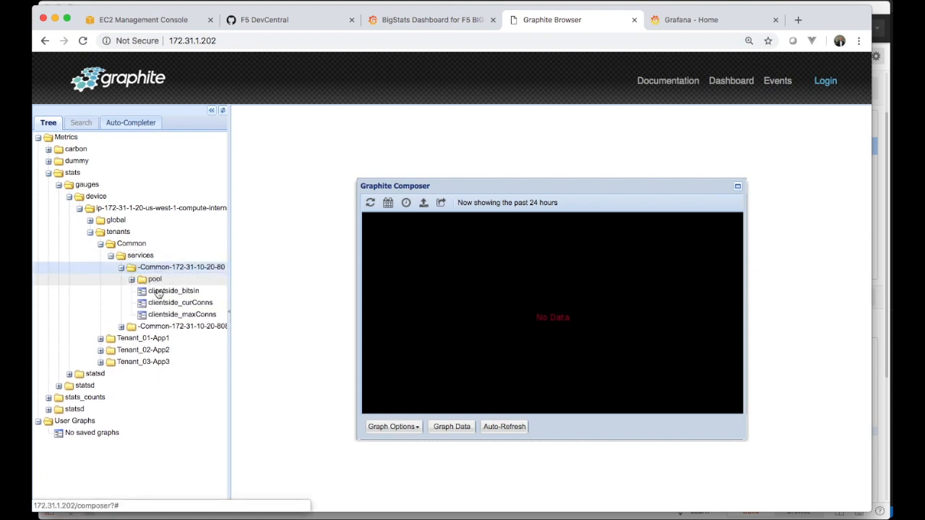
{"action": "left_click", "coordinate": [49, 172]}
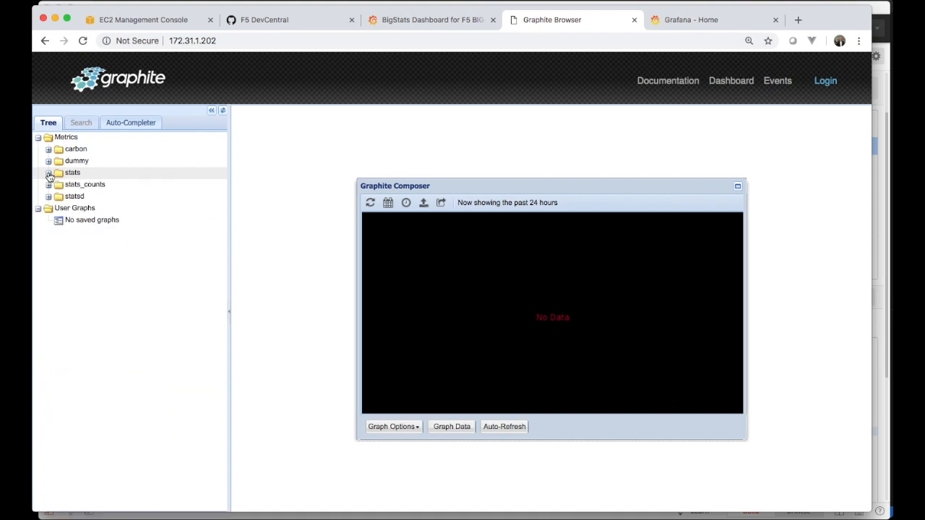
- Open Grafana's dashboard import page and copy the ID 7958 from the BigStats Dashboard for F5 BIG-IP page on grafana.com
{"action": "left_click", "coordinate": [705, 22]}
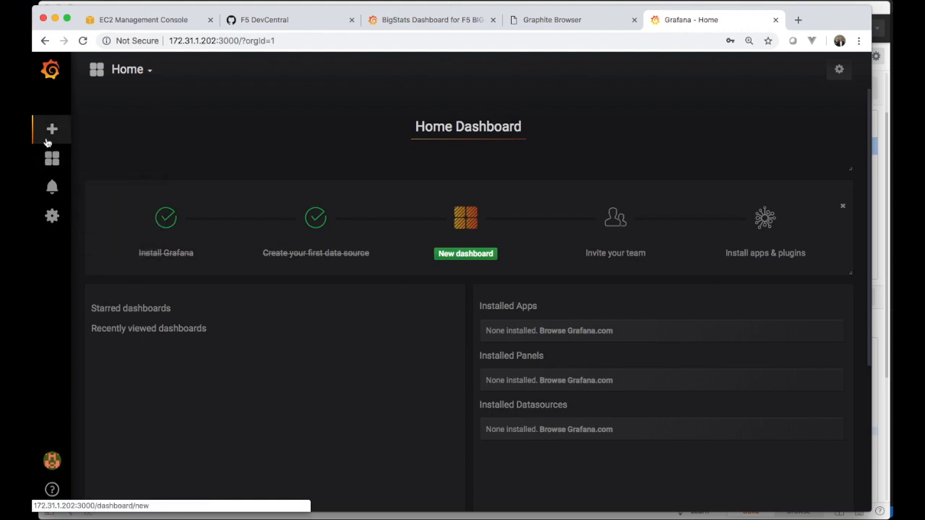
{"action": "mouse_move", "coordinate": [52, 136]}
{"action": "left_click", "coordinate": [105, 195]}
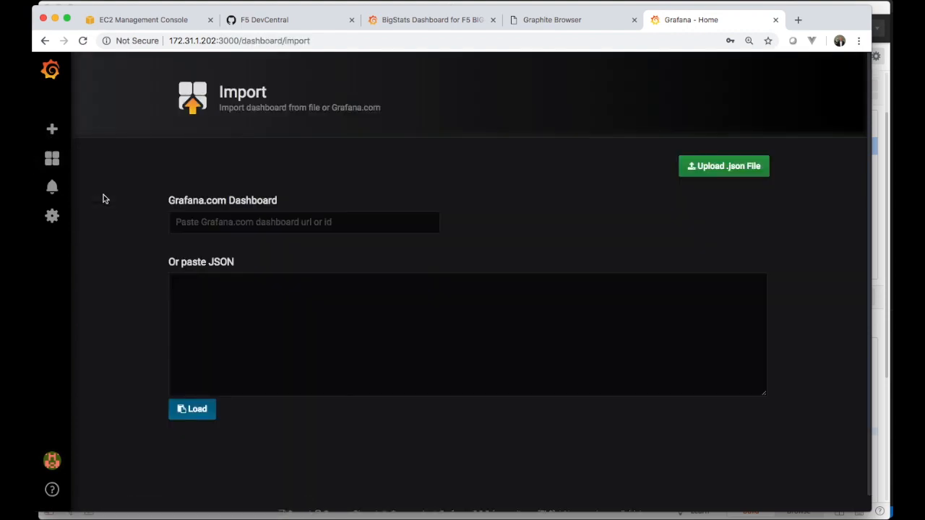
{"action": "left_click", "coordinate": [430, 21]}
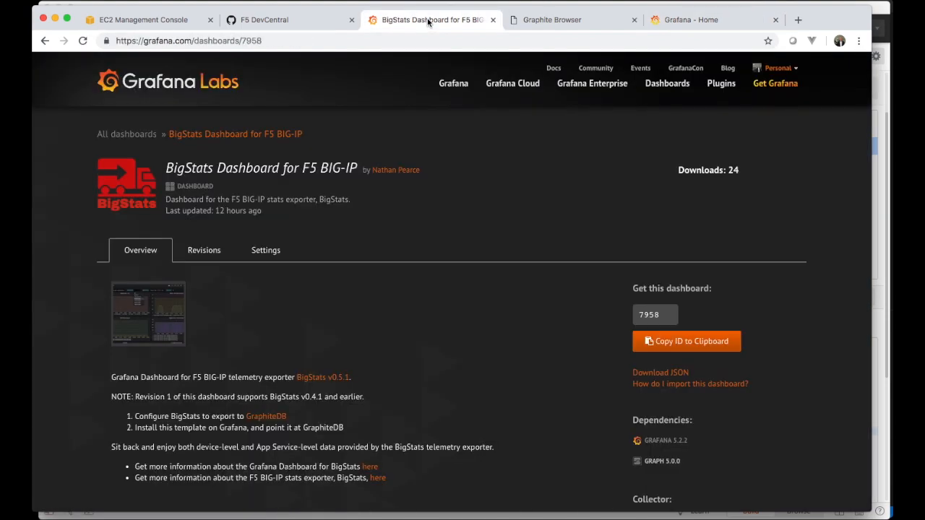
{"action": "left_click_drag", "start_coordinate": [661, 321], "coordinate": [638, 322]}
{"action": "key", "text": "super+c"}
- Load the copied dashboard ID in the local Grafana and import the BigStats Dashboard for F5 BIG-IP into the General folder
{"action": "left_click", "coordinate": [692, 19]}
{"action": "left_click", "coordinate": [341, 225]}
{"action": "key", "text": "super+v"}
{"action": "key", "text": "Tab"}
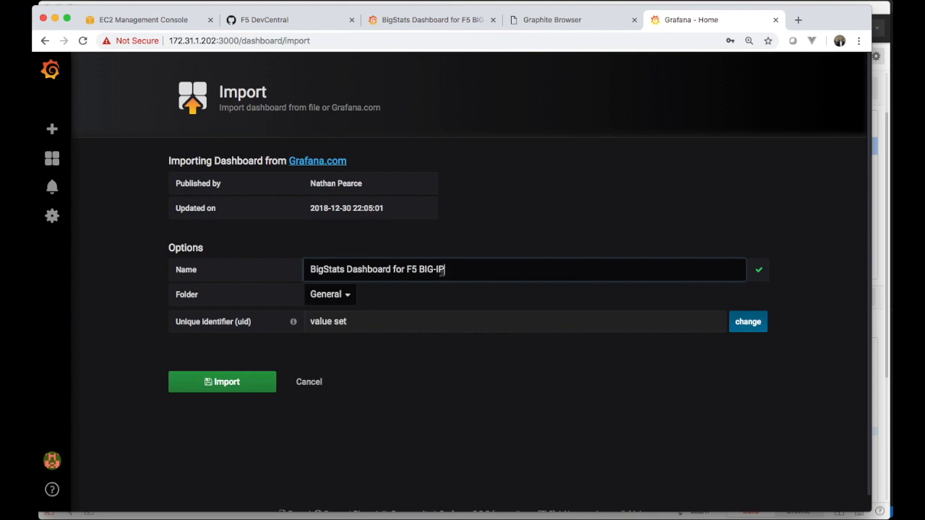
{"action": "left_click", "coordinate": [223, 384]}
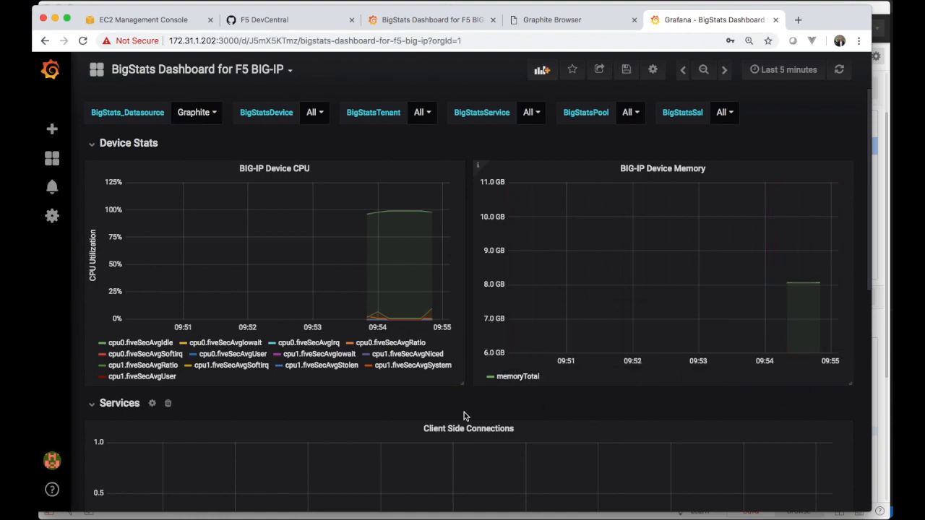
- Examine the imported dashboard's Device Stats, Client Side Connections, SSL Stats and Server Pool Connections panels, including the SSL legend
{"action": "scroll", "coordinate": [464, 413], "scroll_direction": "down", "scroll_amount": 8}
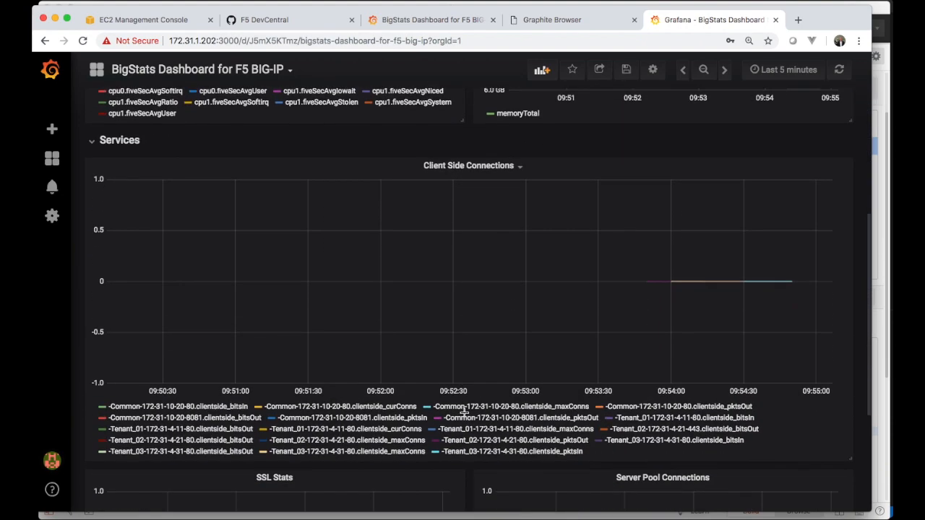
{"action": "scroll", "coordinate": [464, 410], "scroll_direction": "down", "scroll_amount": 1}
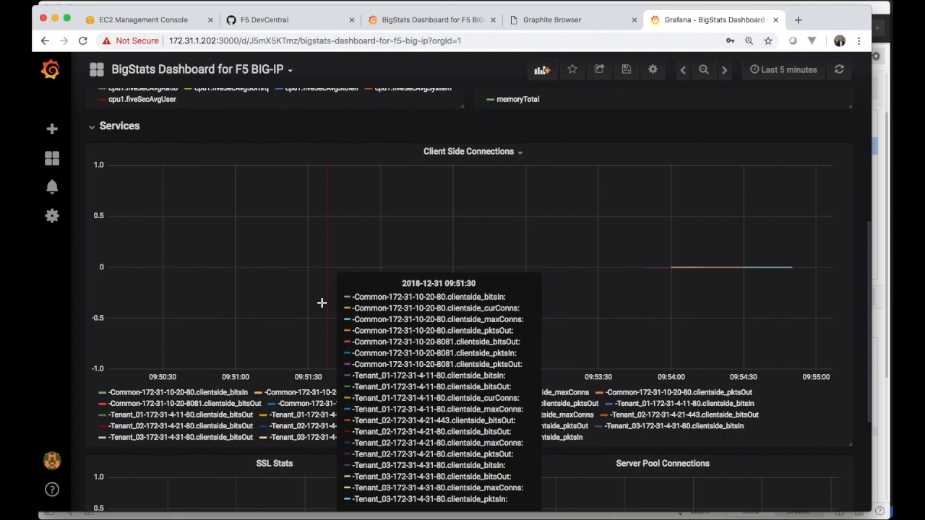
{"action": "scroll", "coordinate": [436, 293], "scroll_direction": "down", "scroll_amount": 5}
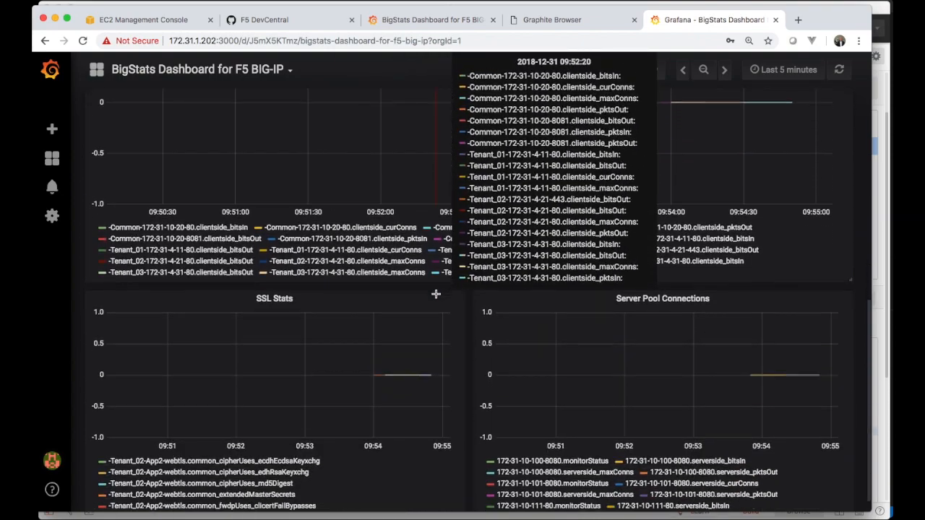
{"action": "scroll", "coordinate": [436, 293], "scroll_direction": "down", "scroll_amount": 1}
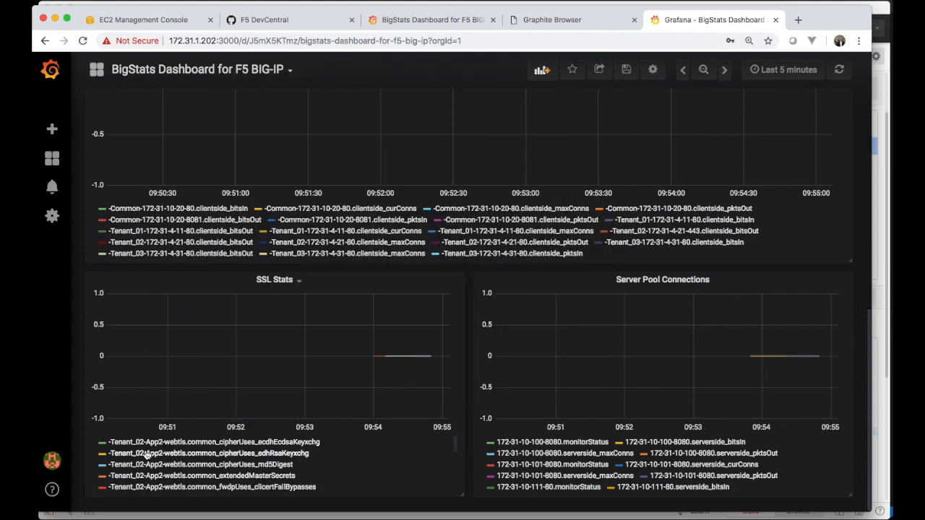
{"action": "scroll", "coordinate": [146, 459], "scroll_direction": "down", "scroll_amount": 5}
{"action": "scroll", "coordinate": [146, 468], "scroll_direction": "down", "scroll_amount": 3}
{"action": "scroll", "coordinate": [146, 468], "scroll_direction": "up", "scroll_amount": 8}
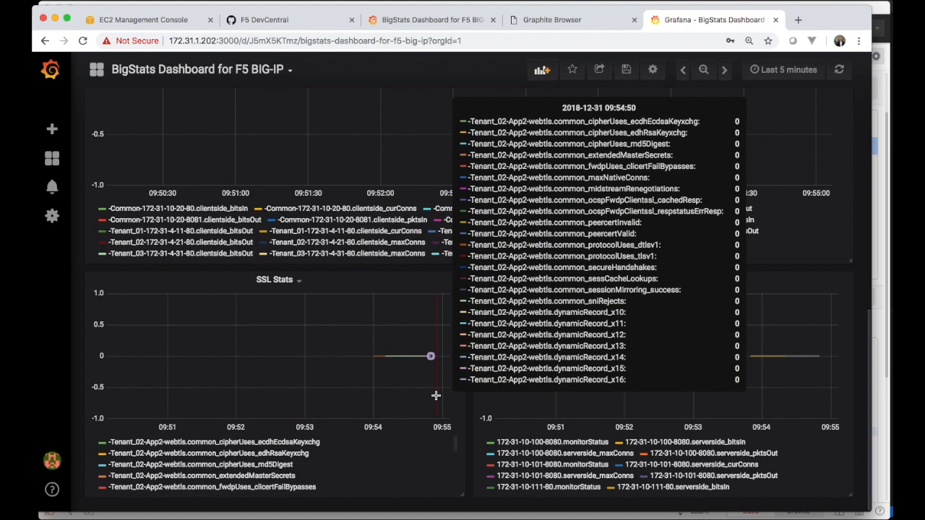
{"action": "scroll", "coordinate": [463, 396], "scroll_direction": "up", "scroll_amount": 10}
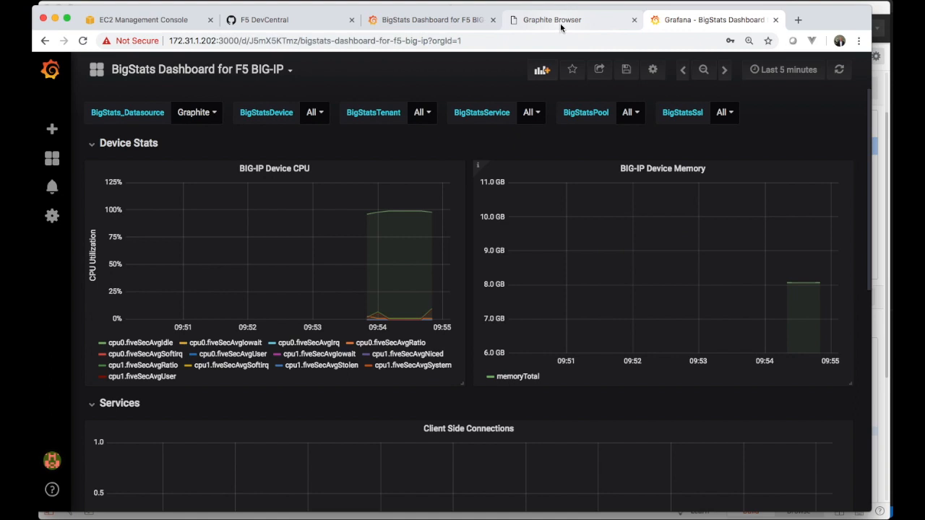
- In Graphite, inspect the device's Tenant_02-App2 port 443 service down to its pool members, and collapse the device branch when done
{"action": "left_click", "coordinate": [563, 22]}
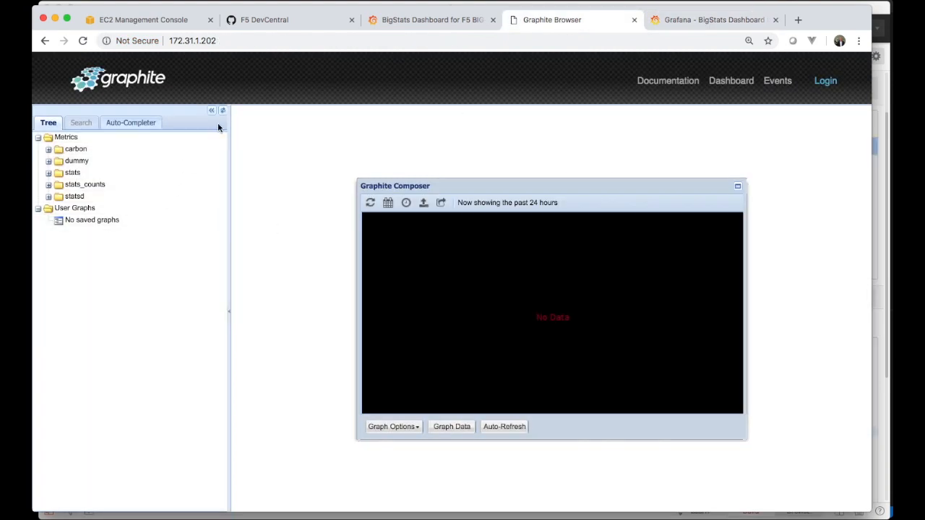
{"action": "left_click", "coordinate": [49, 172]}
{"action": "left_click", "coordinate": [59, 185]}
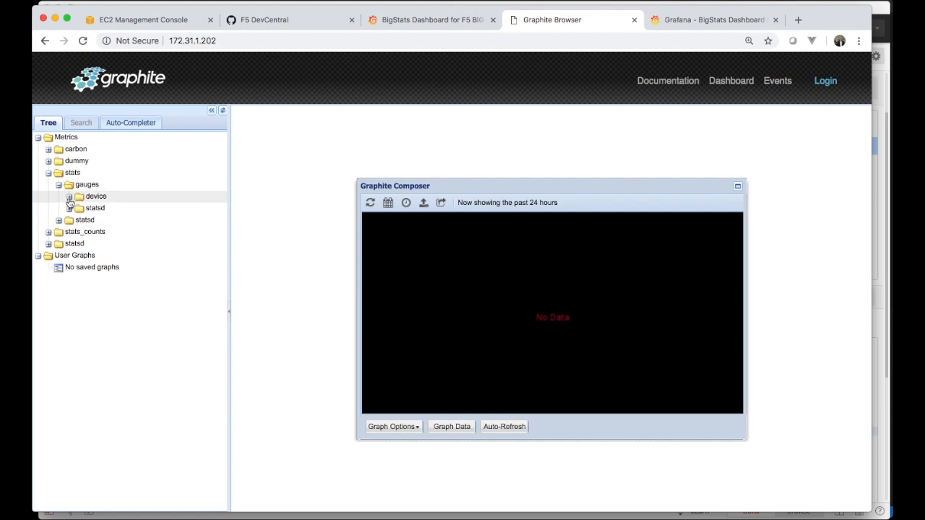
{"action": "left_click", "coordinate": [69, 196]}
{"action": "left_click", "coordinate": [80, 208]}
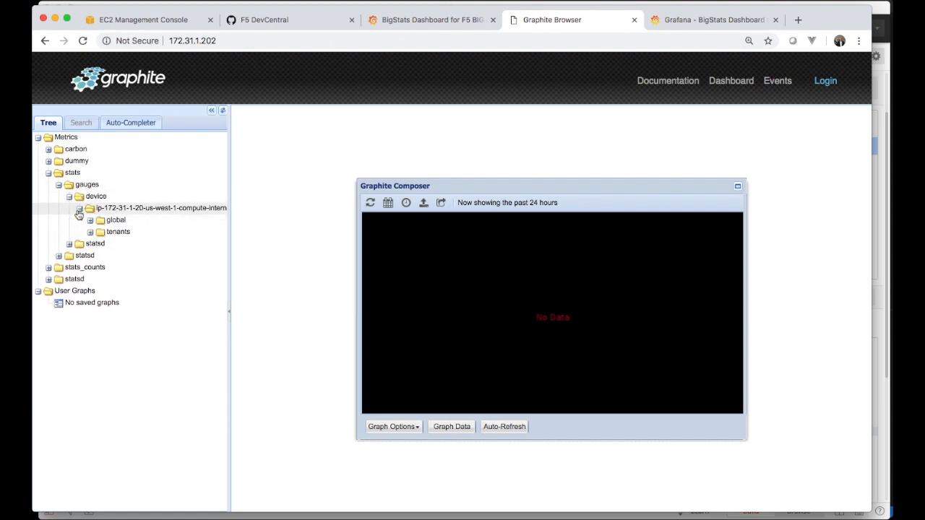
{"action": "left_click", "coordinate": [89, 232]}
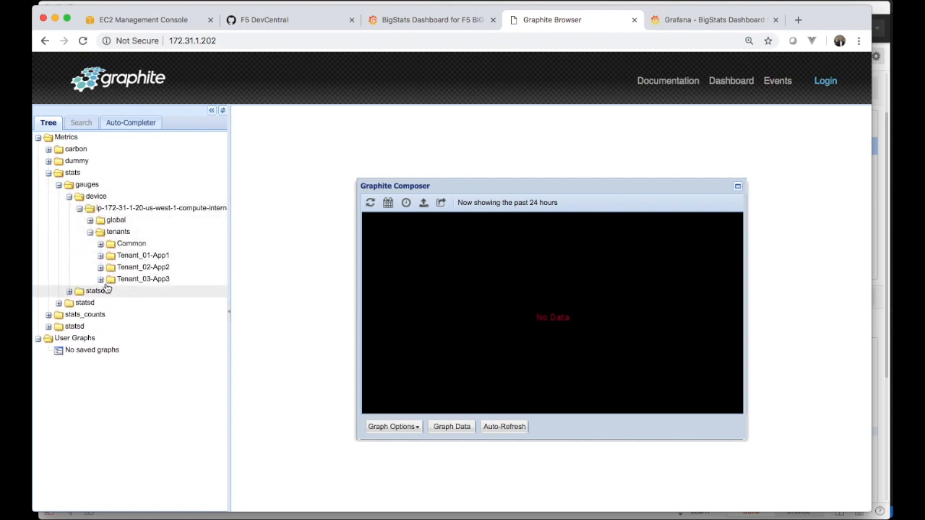
{"action": "left_click", "coordinate": [100, 267]}
{"action": "left_click", "coordinate": [110, 279]}
{"action": "left_click", "coordinate": [121, 290]}
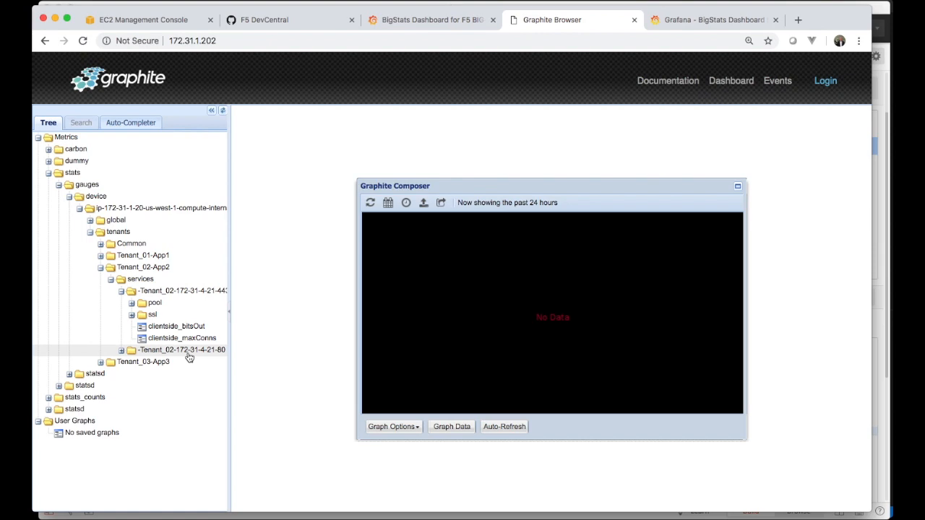
{"action": "left_click", "coordinate": [131, 303]}
{"action": "left_click", "coordinate": [142, 316]}
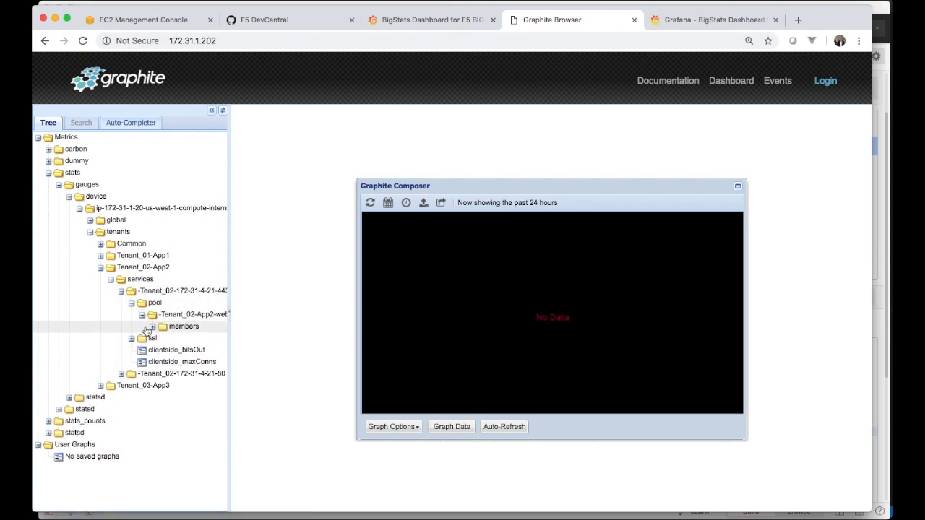
{"action": "left_click", "coordinate": [152, 326]}
{"action": "double_click", "coordinate": [152, 209]}
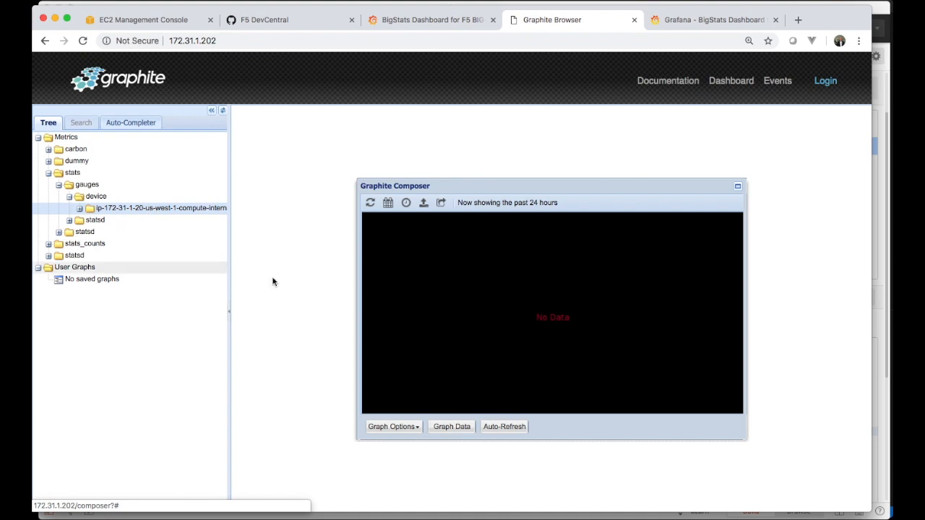
- Return to the Grafana dashboard, filter BigStatsDevice to ip-172-31-1-20-us-west-1-compute-internal, and open the BigStatsTenant choices
{"action": "left_click", "coordinate": [714, 27]}
{"action": "left_click", "coordinate": [581, 114]}
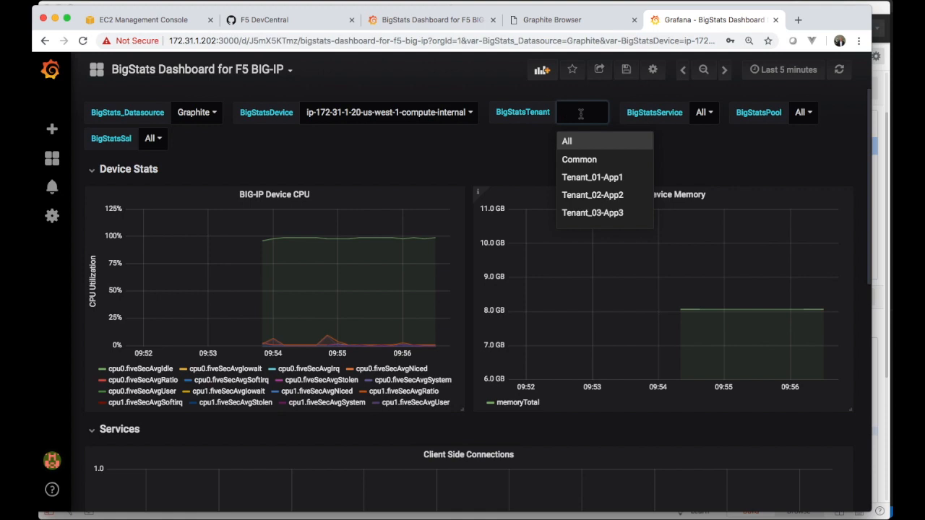